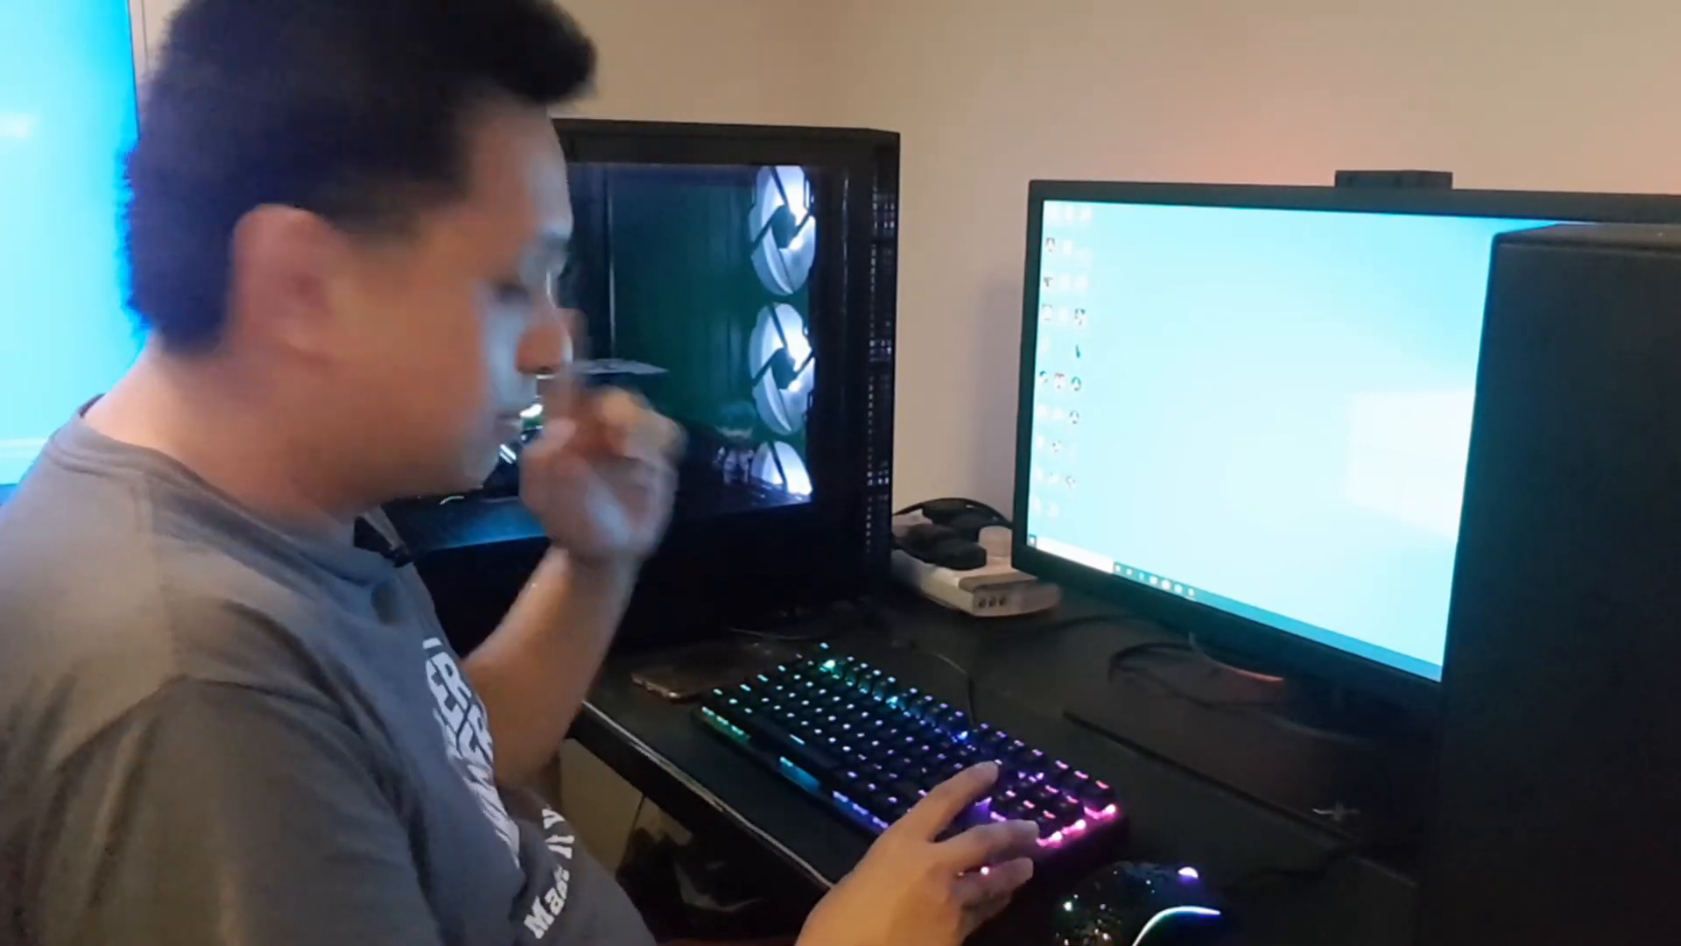
# Step: Find and open the Photos app
pyautogui.press('super')
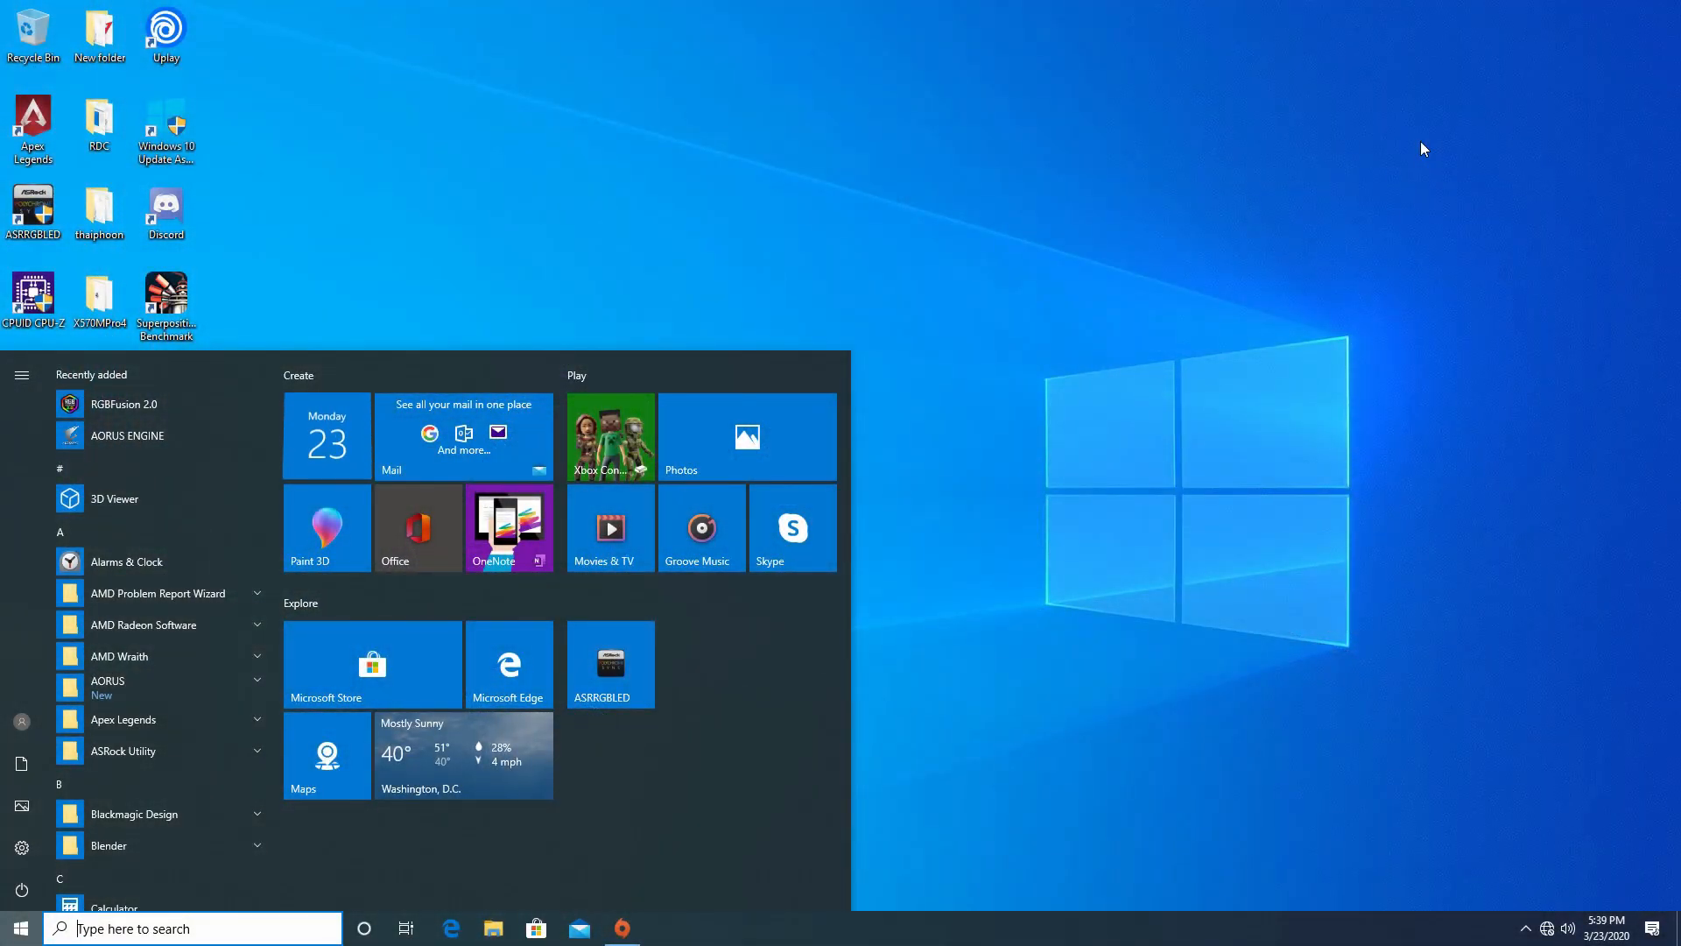
pyautogui.write('photos')
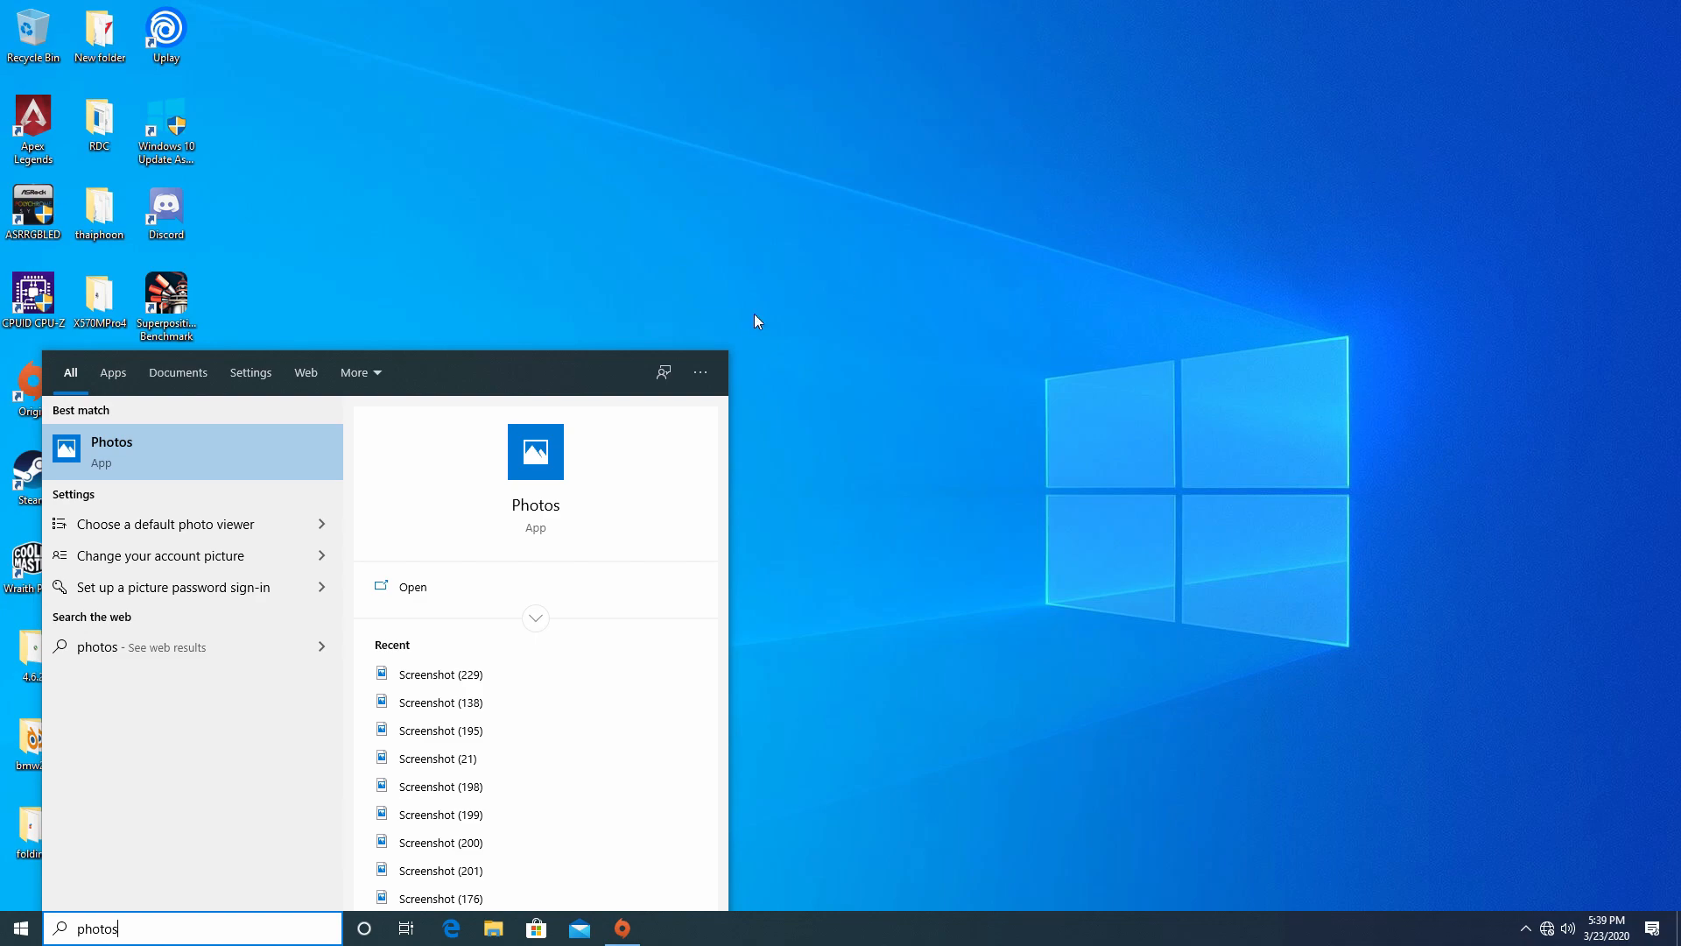
pyautogui.click(310, 450)
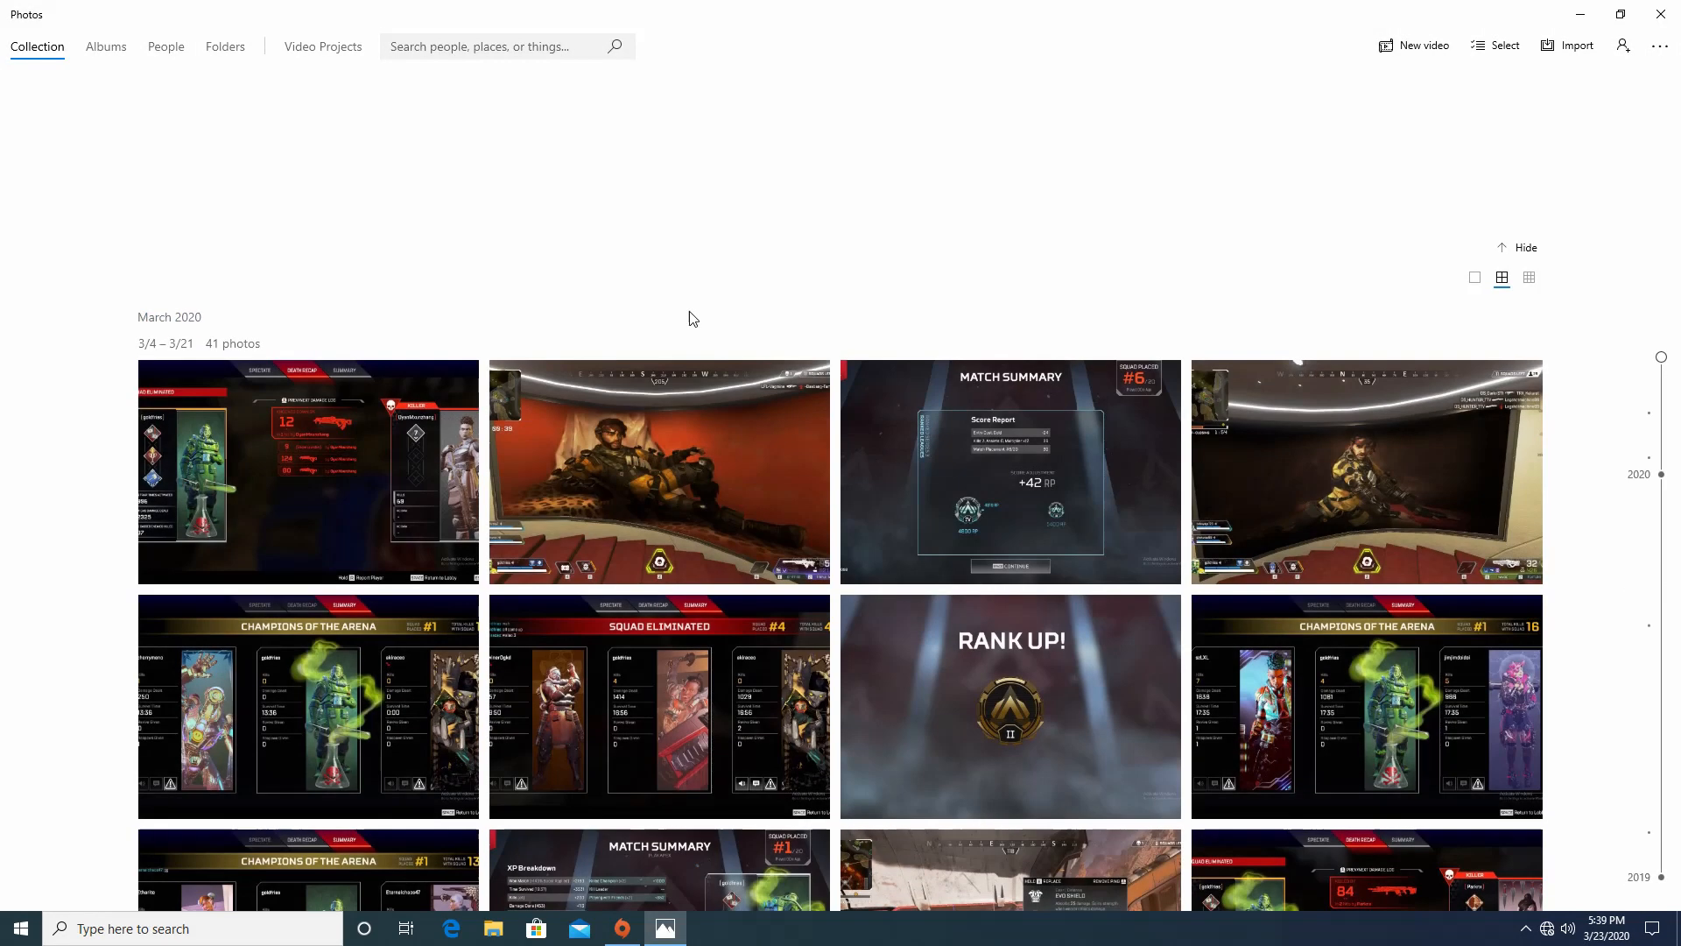
# Step: Create a new blank video project named "Video 1"
pyautogui.click(322, 49)
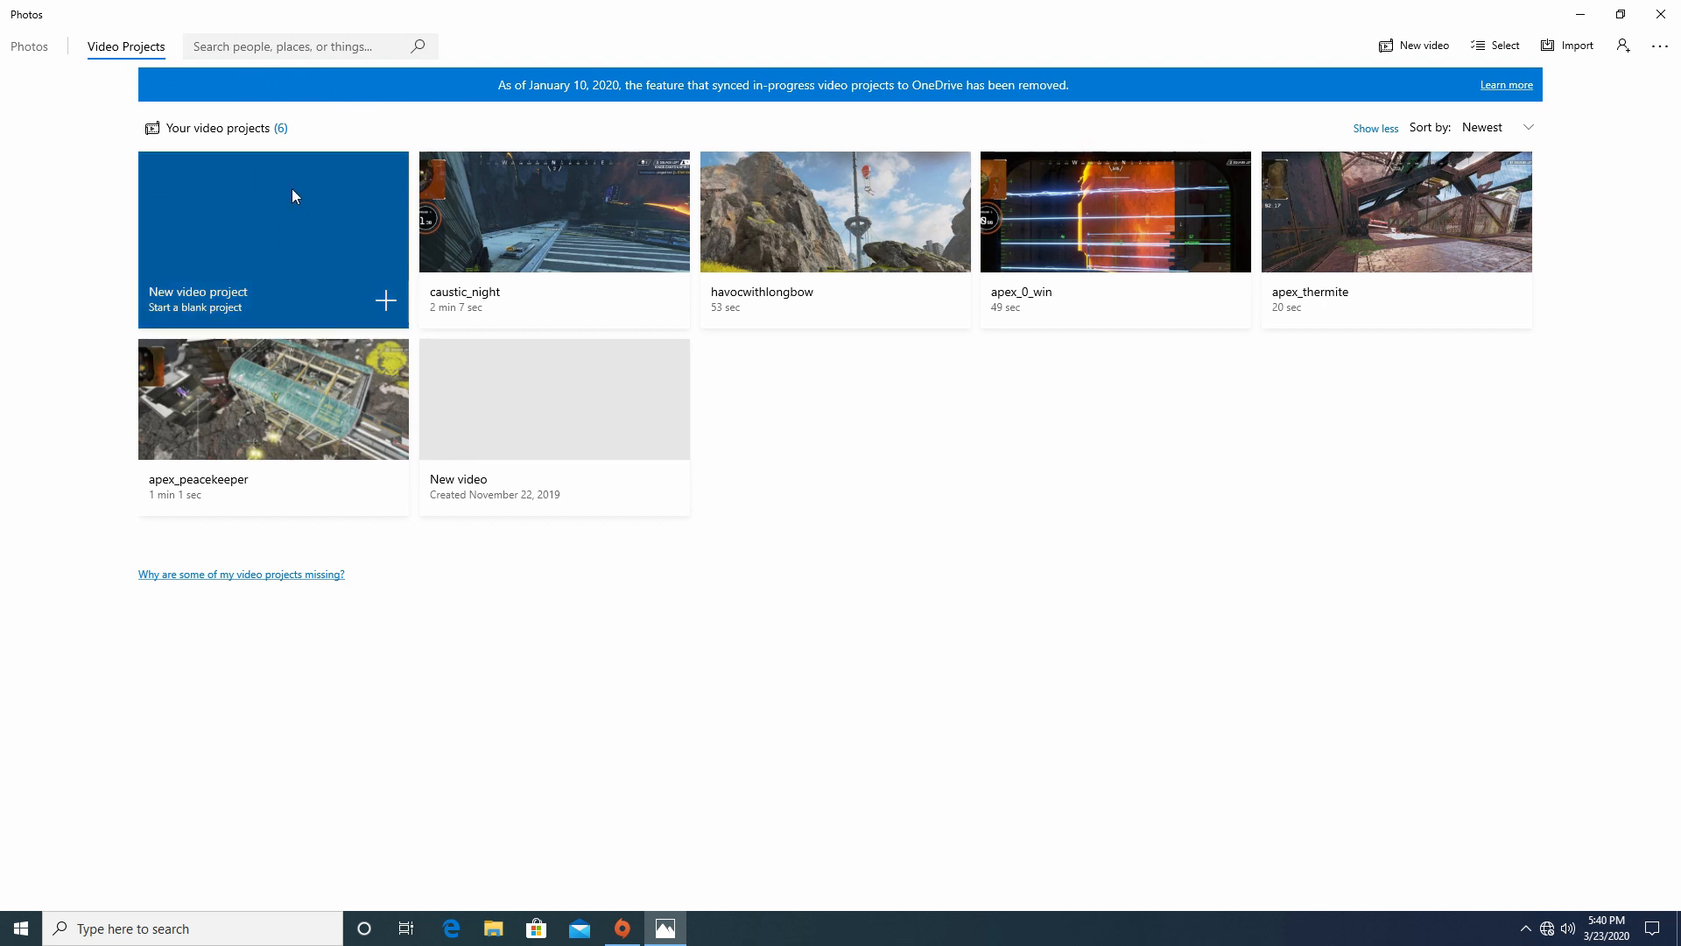
pyautogui.click(385, 304)
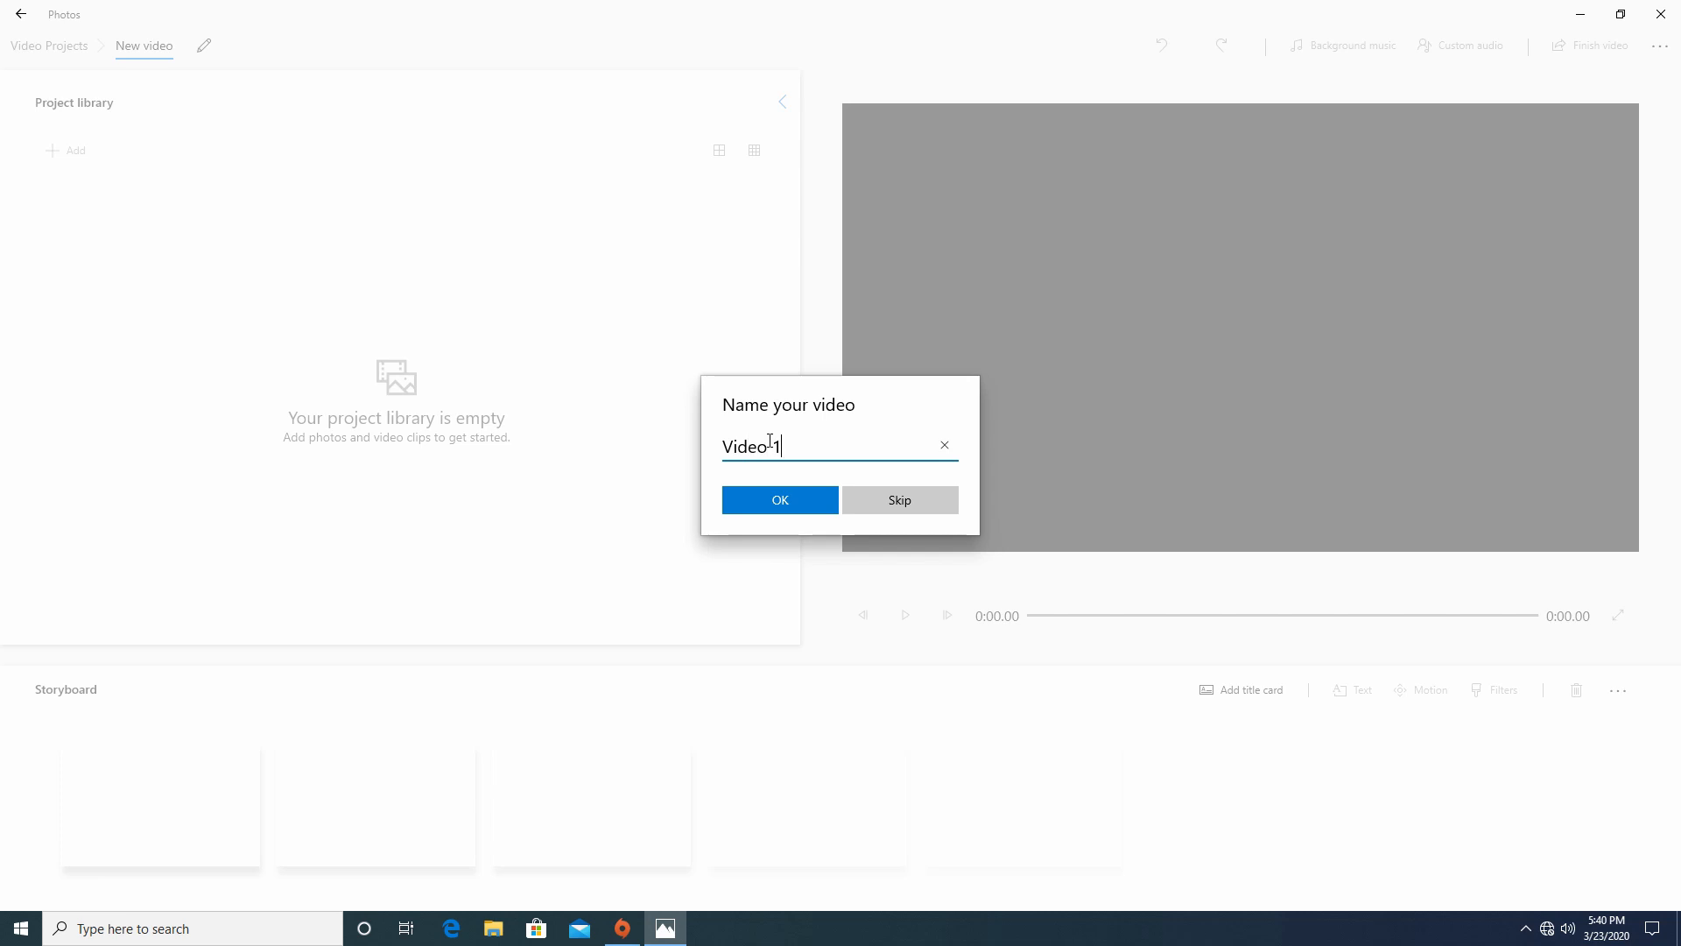
pyautogui.press('Return')
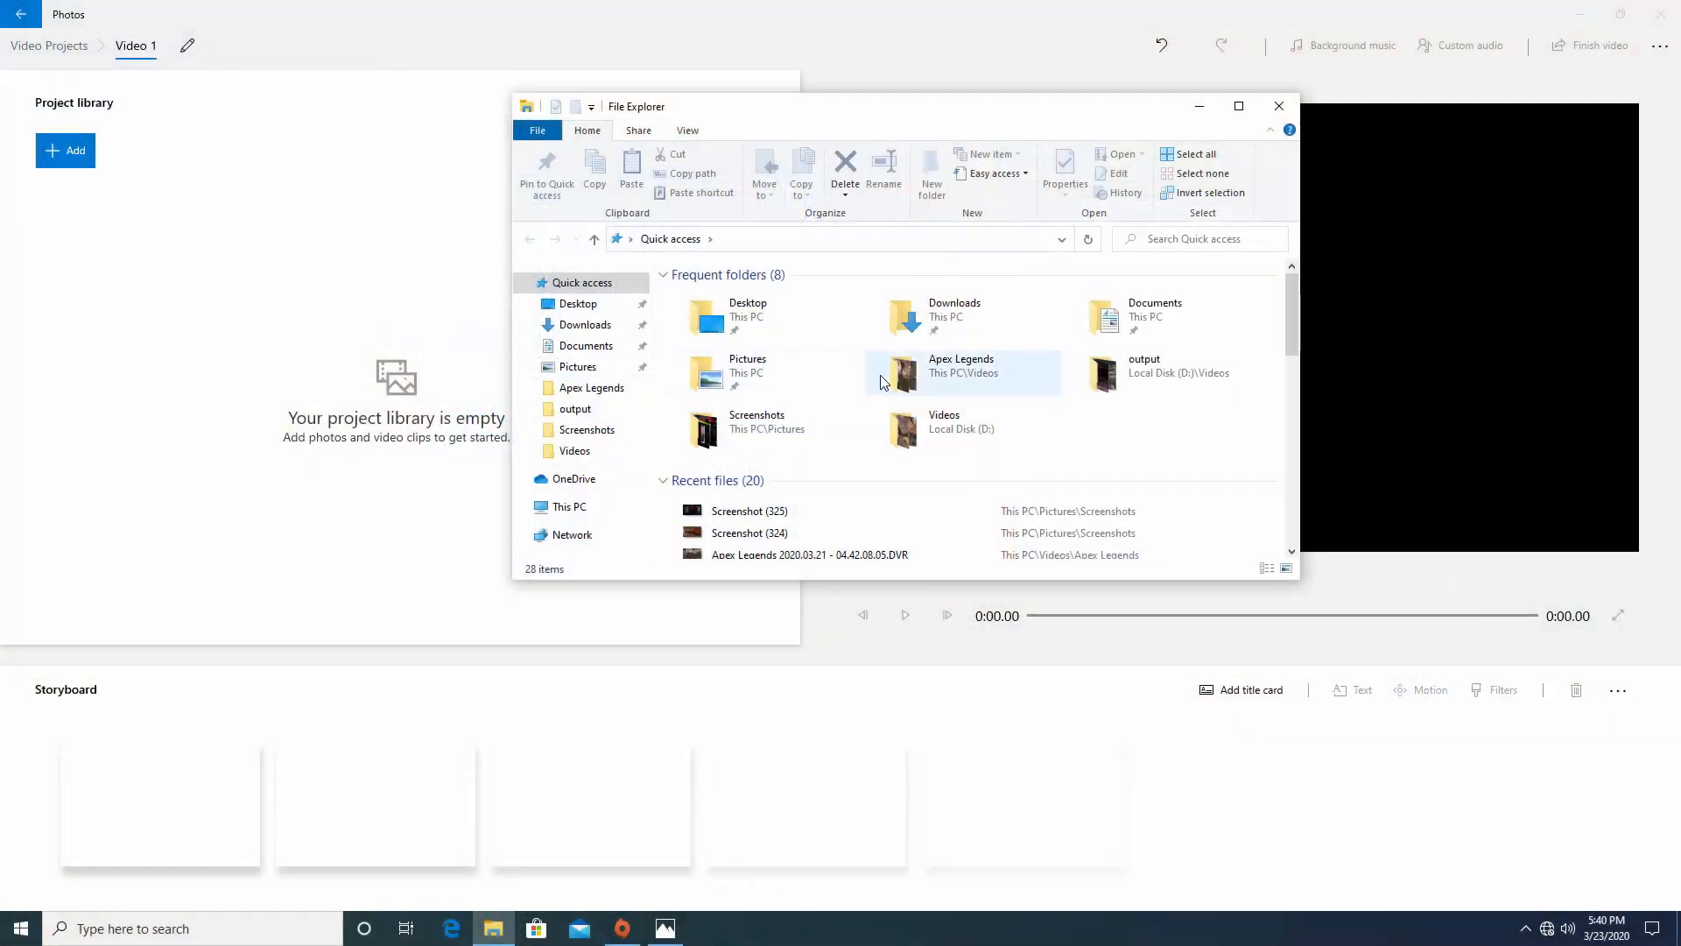
# Step: Add the clip "Apex Legends 2020.03.22 - 03.10.08.06.DVR" from the Apex Legends folder to the project library
pyautogui.click(908, 377)
pyautogui.doubleClick(908, 376)
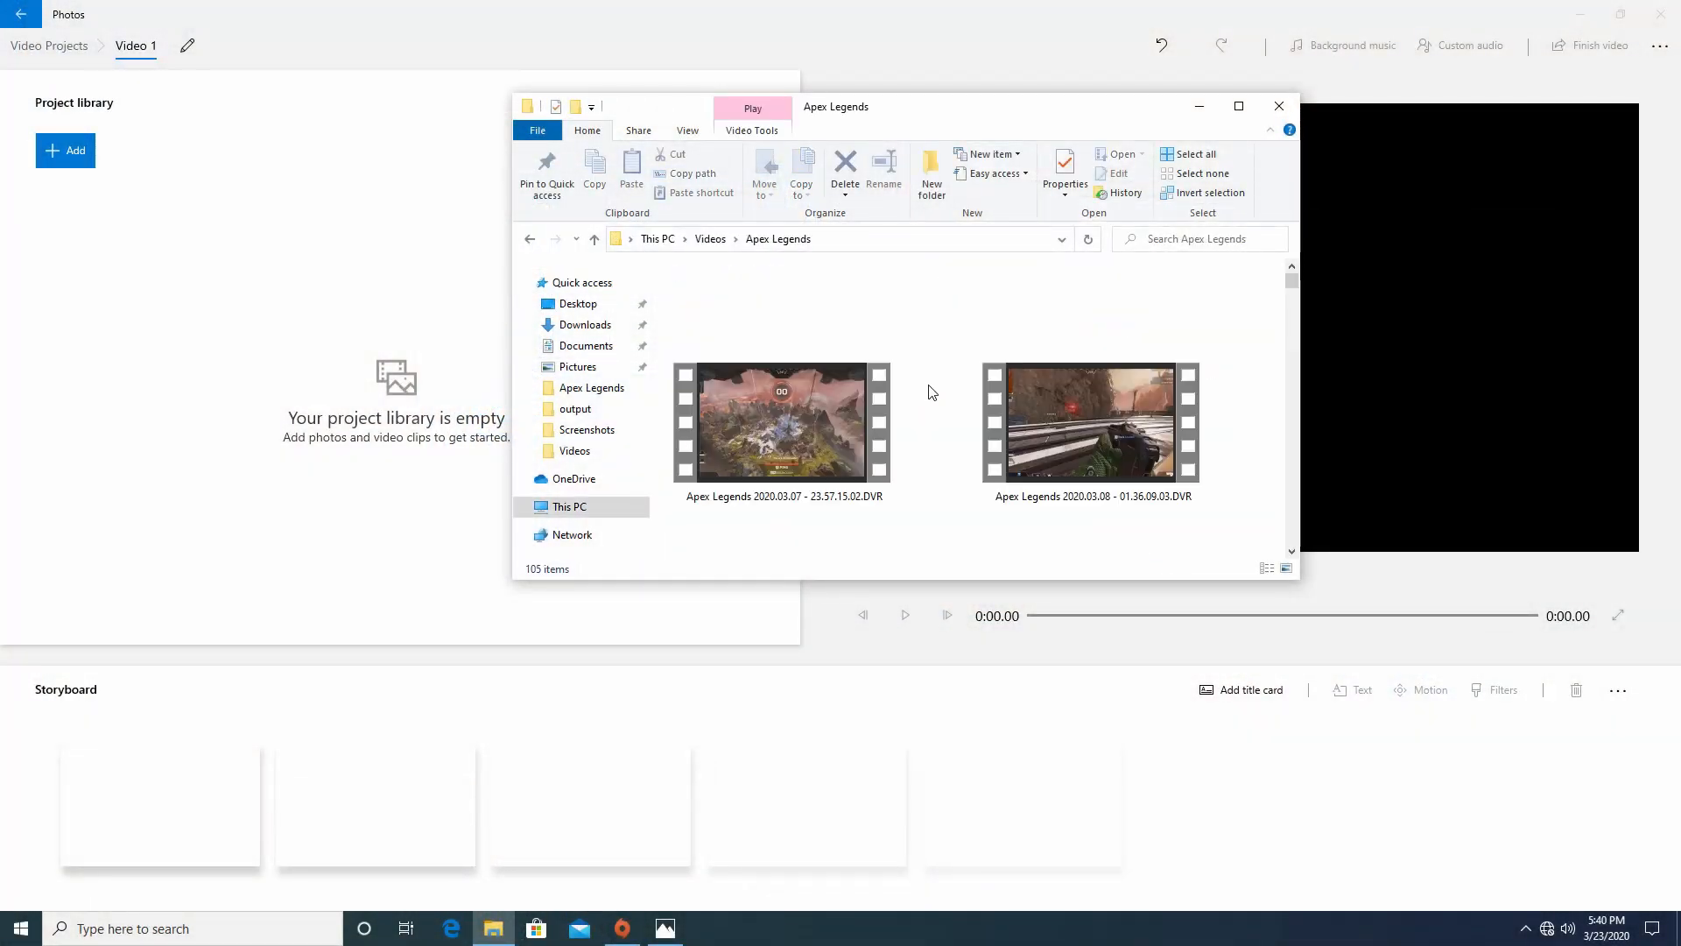
pyautogui.scroll(-15, 931, 392)
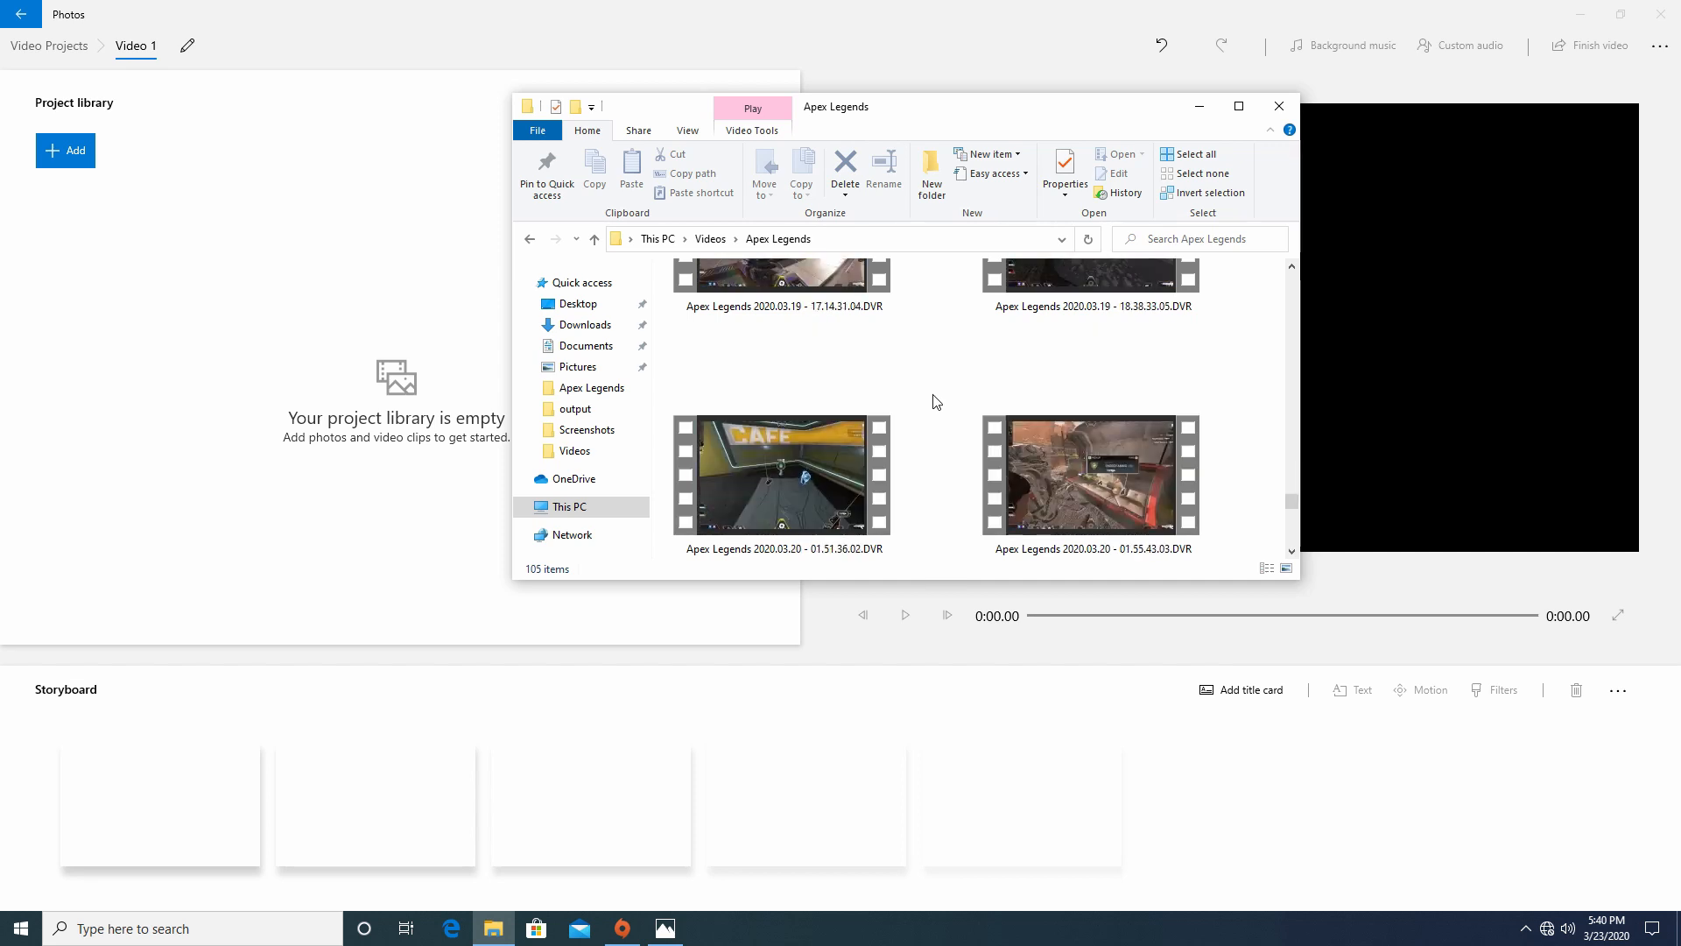
pyautogui.scroll(-3, 938, 406)
pyautogui.scroll(1, 947, 425)
pyautogui.scroll(-1, 947, 426)
pyautogui.scroll(1, 963, 422)
pyautogui.scroll(-1, 1006, 424)
pyautogui.scroll(1, 1012, 415)
pyautogui.click(1047, 410)
pyautogui.moveTo(1047, 408); pyautogui.dragTo(390, 349)
pyautogui.click(651, 7)
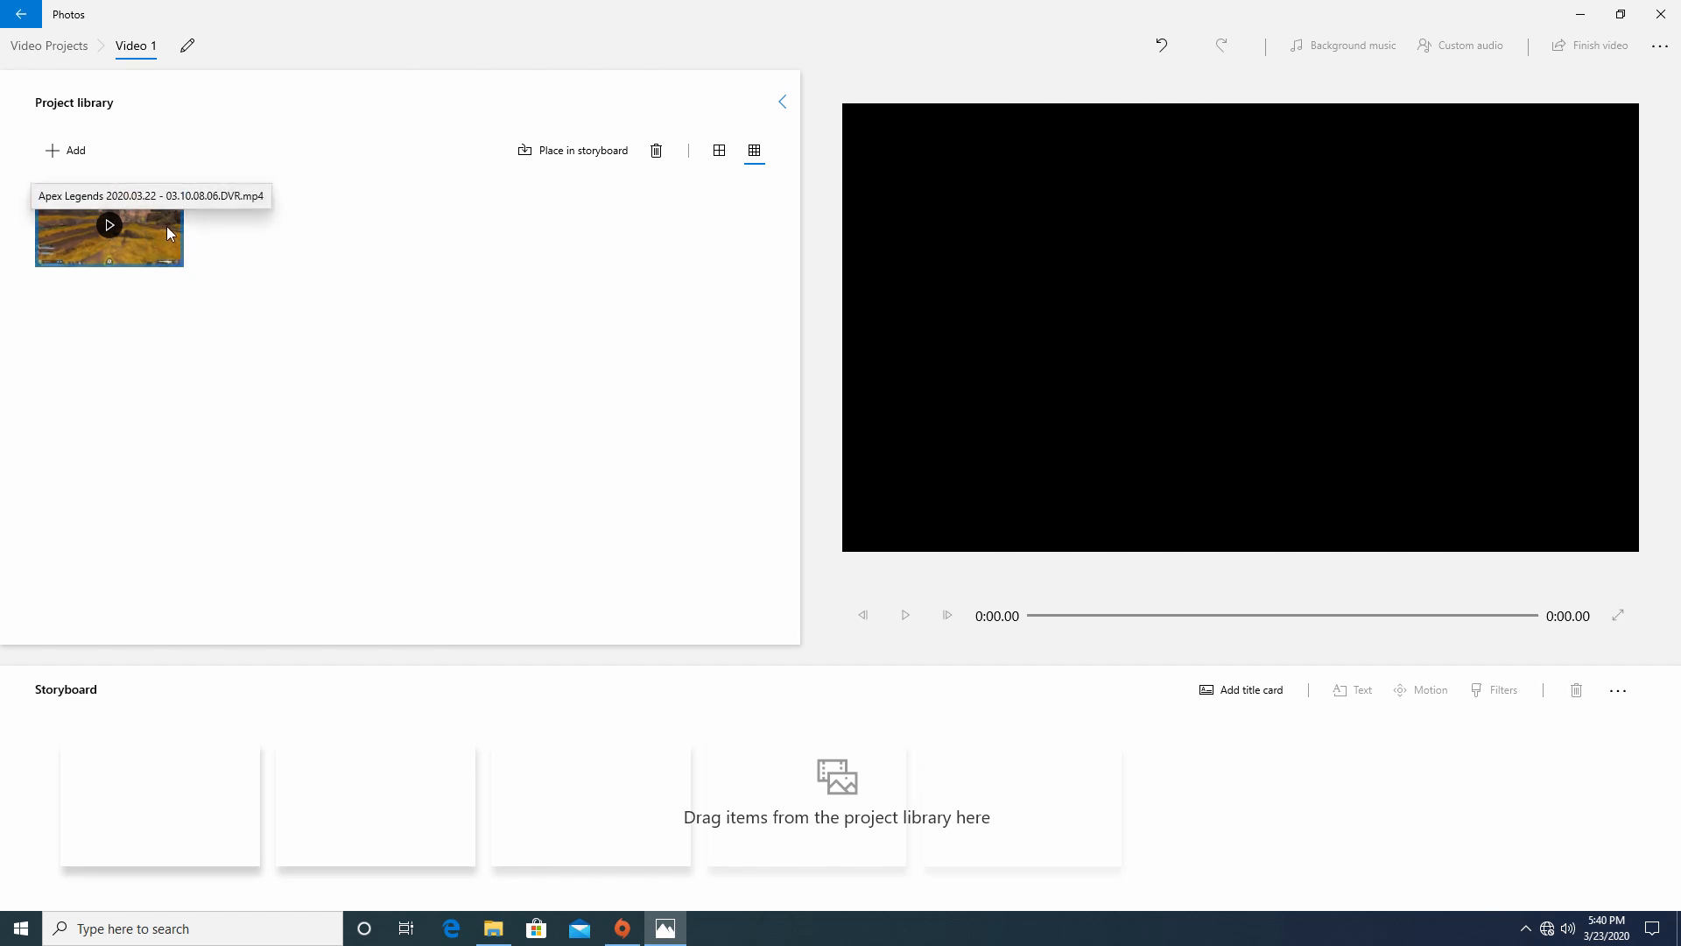
# Step: Place the library clip in the storyboard's first slot and move the preview position to about 1:29
pyautogui.click(378, 251)
pyautogui.moveTo(155, 230); pyautogui.dragTo(229, 821)
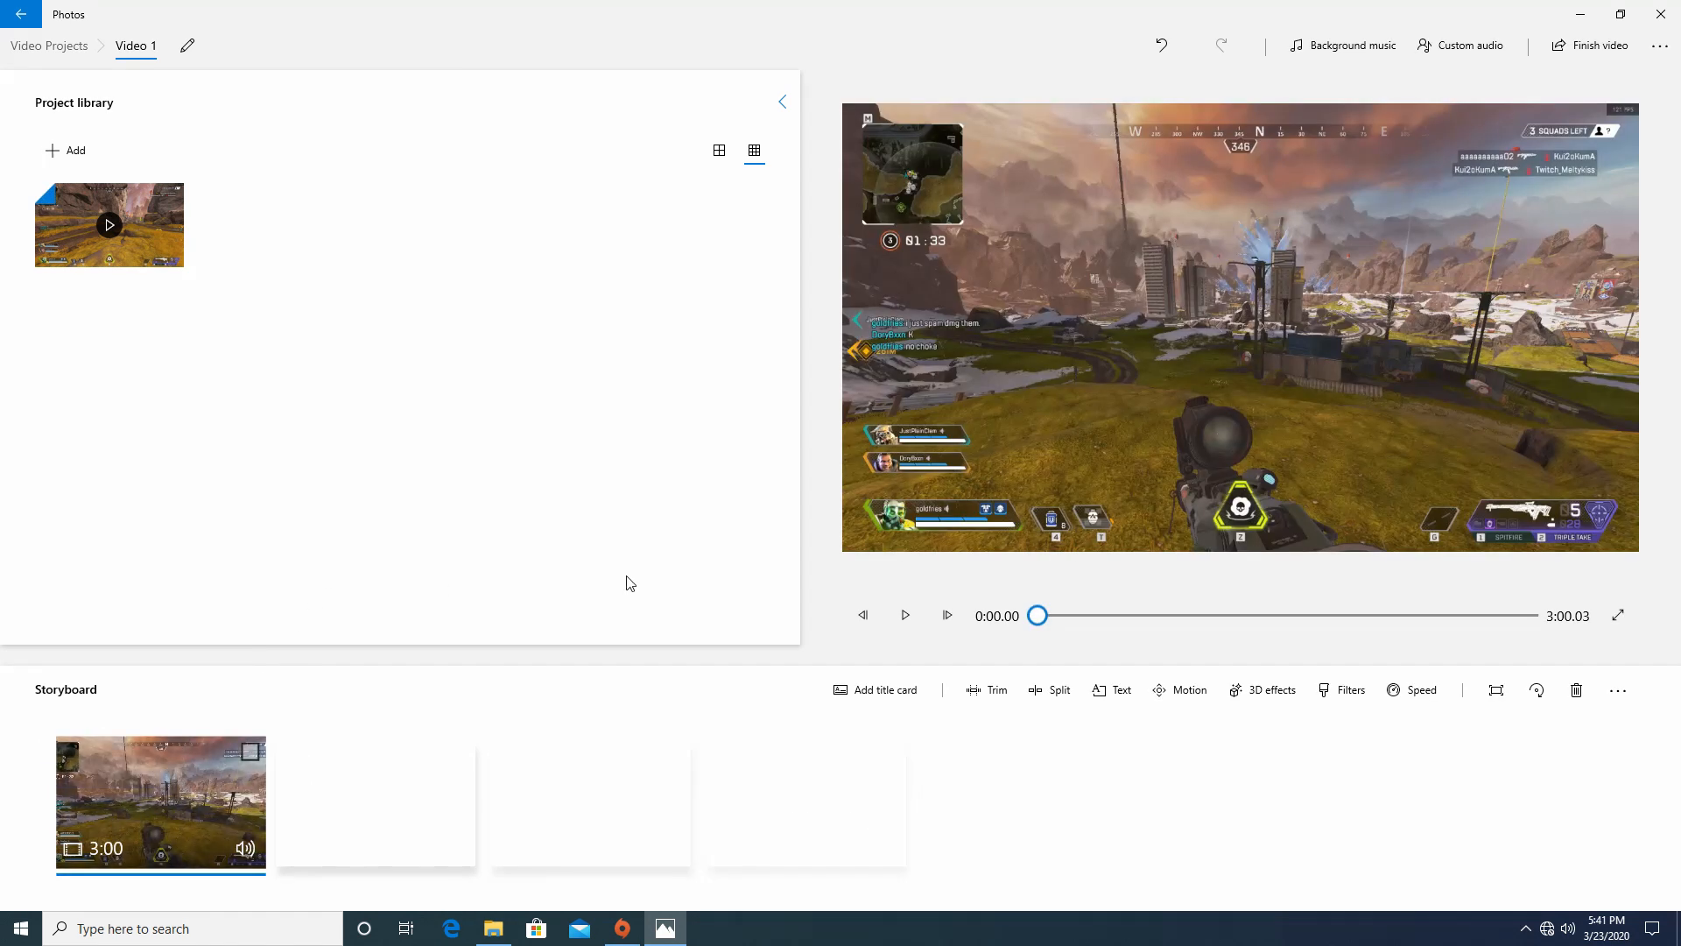
pyautogui.moveTo(1040, 620)
pyautogui.mouseDown()
pyautogui.moveTo(1530, 620)
pyautogui.moveTo(1016, 627)
pyautogui.mouseUp()
pyautogui.moveTo(1058, 613); pyautogui.dragTo(1286, 616)
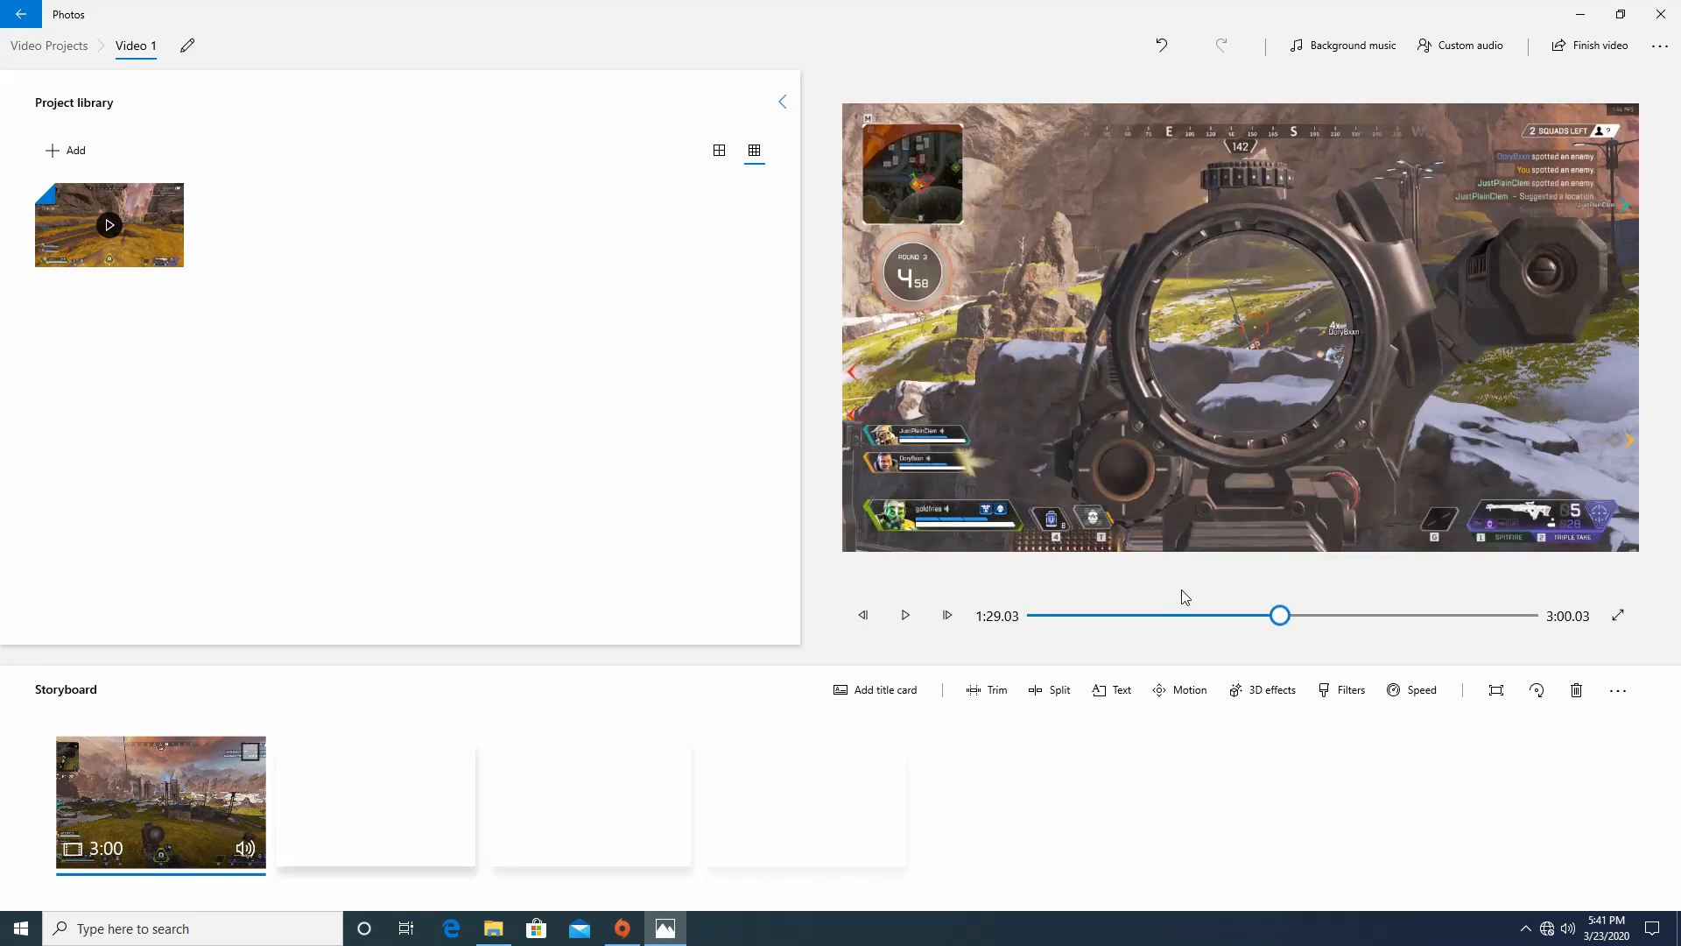
# Step: Trim the storyboard clip so it runs from about 1:08.50 to about 1:37.06
pyautogui.click(992, 697)
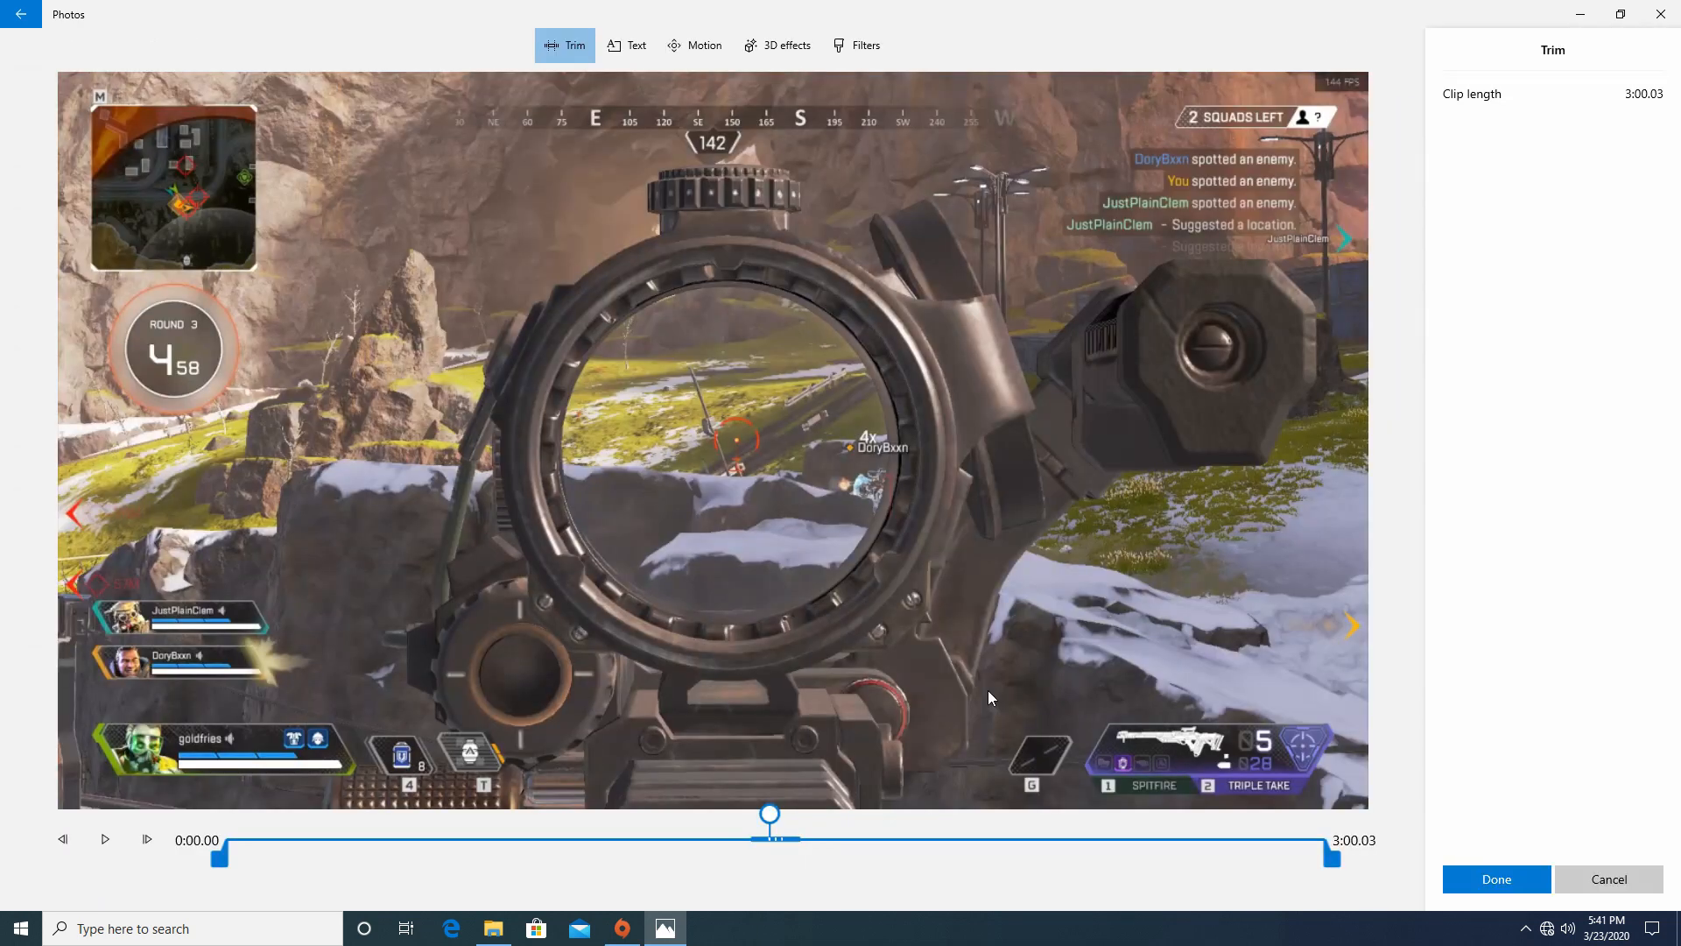
pyautogui.moveTo(225, 855); pyautogui.dragTo(637, 861)
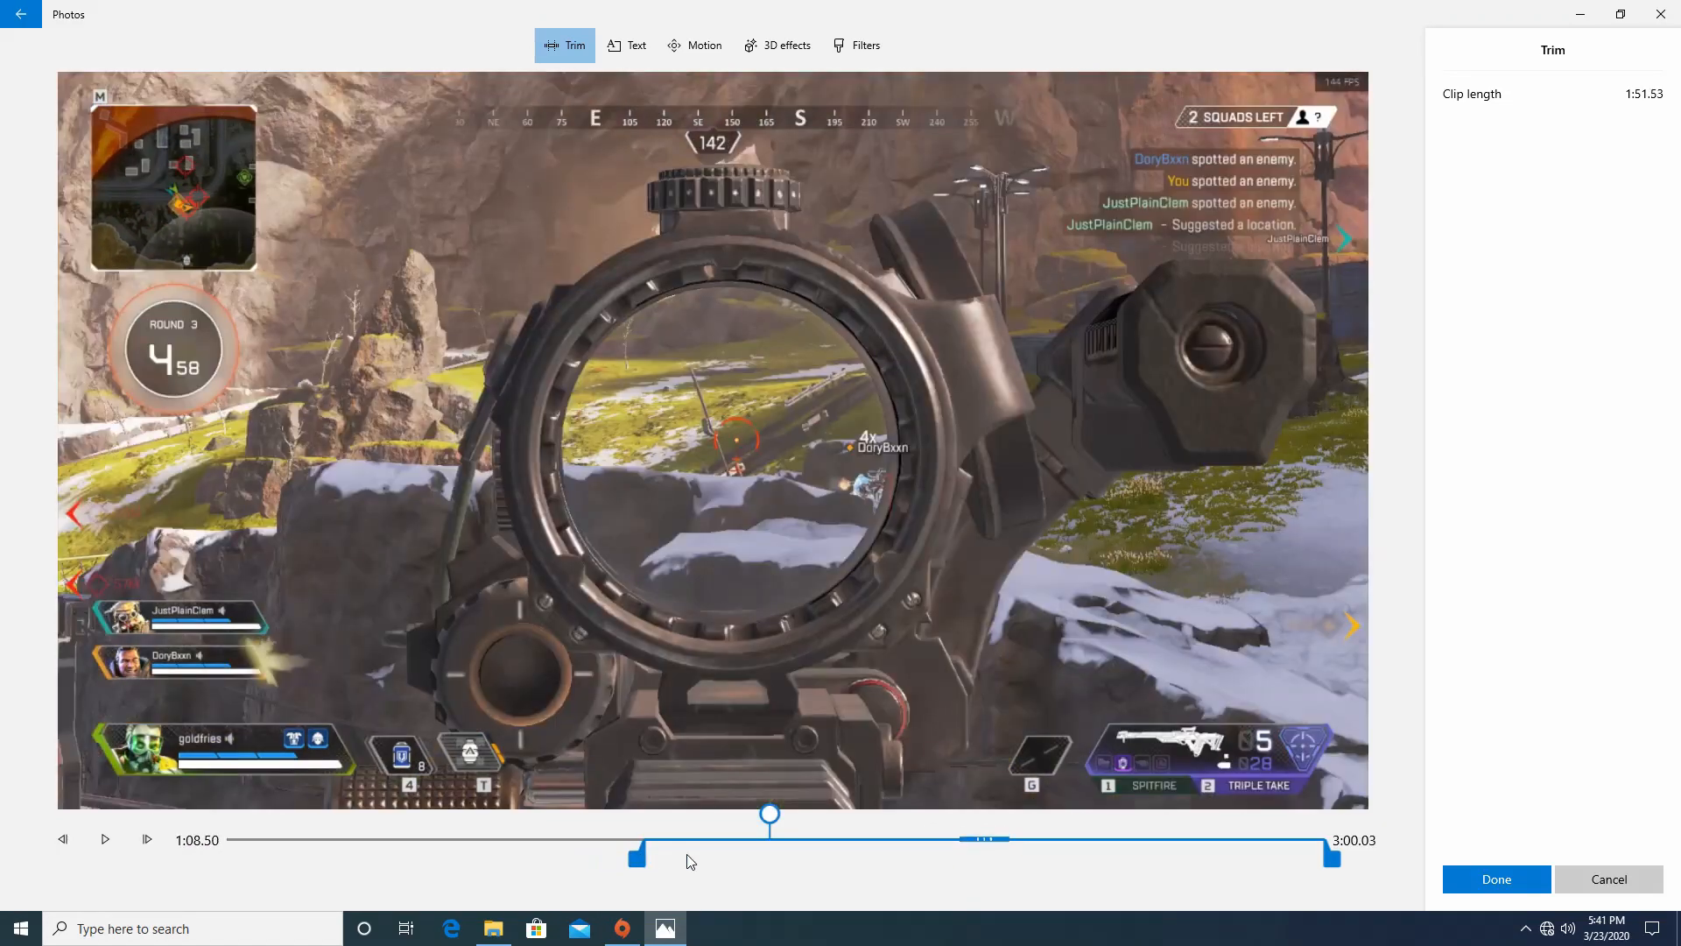
pyautogui.moveTo(1343, 854); pyautogui.dragTo(826, 871)
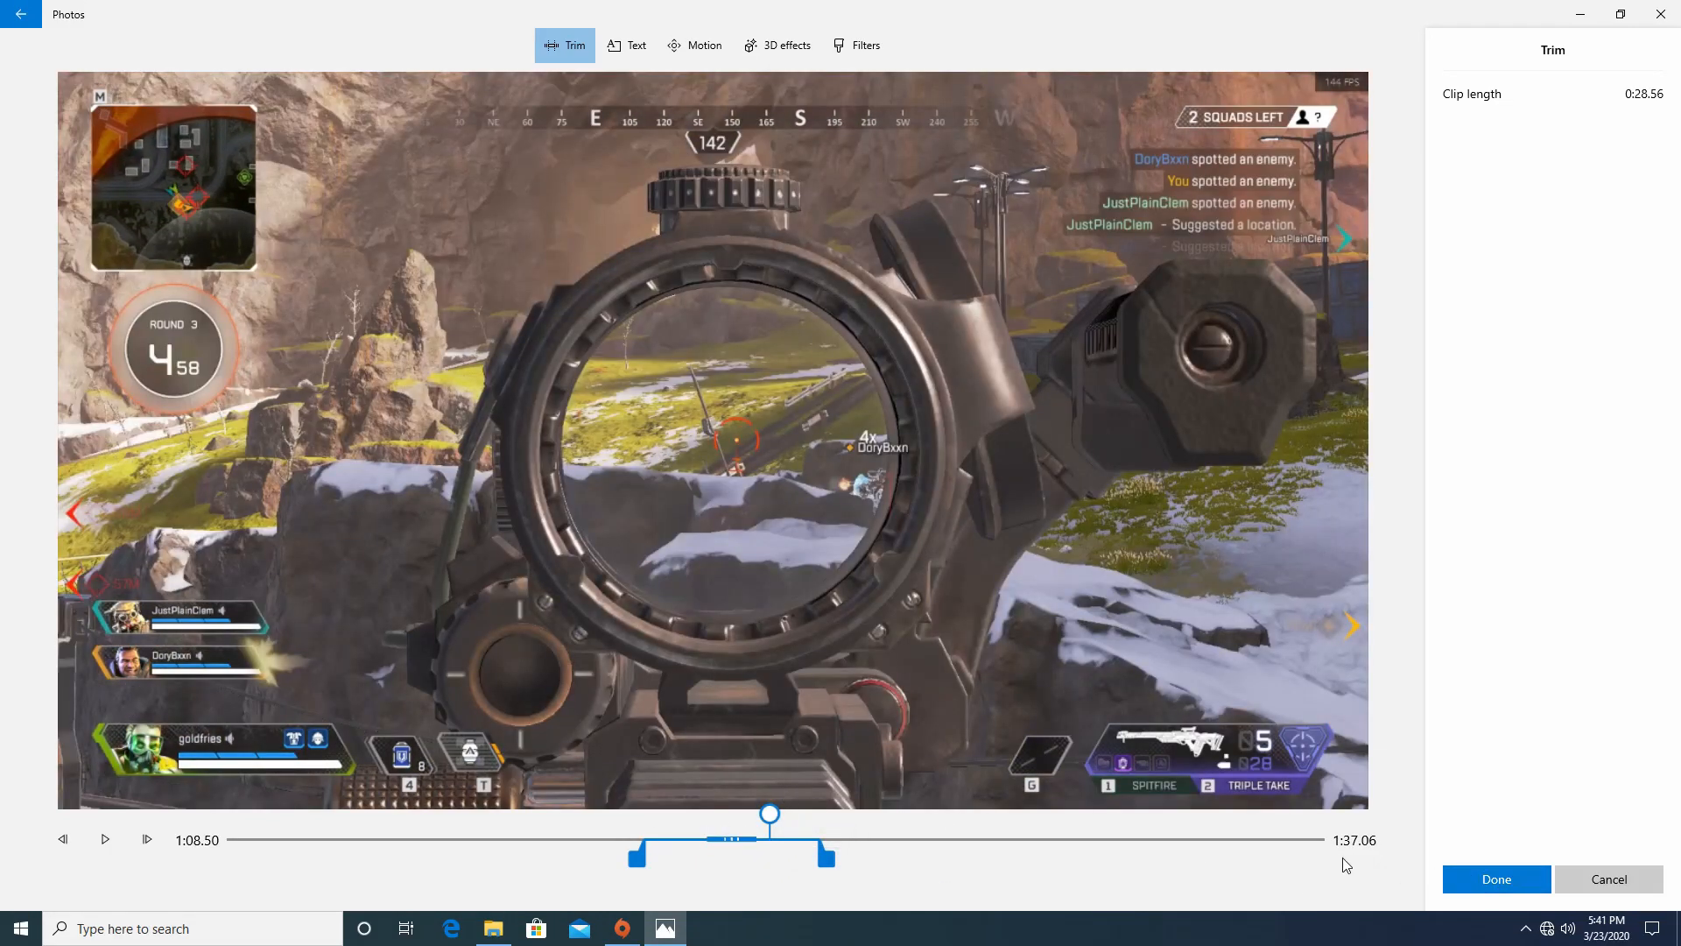
pyautogui.click(1471, 879)
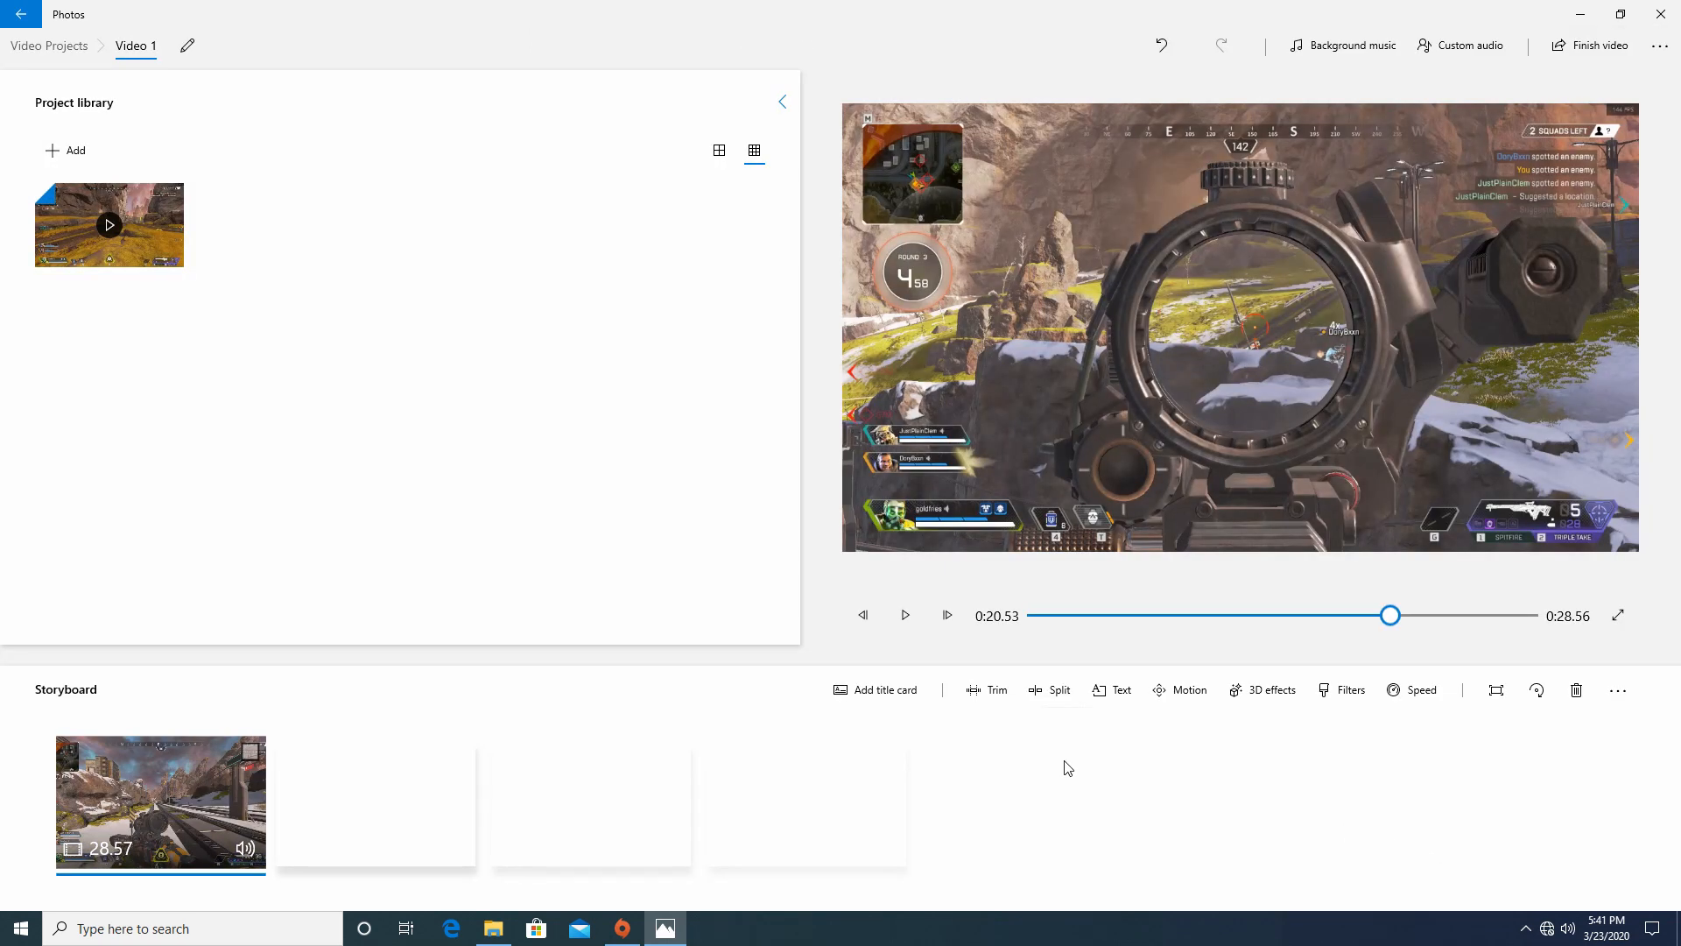
# Step: Add the clip "Apex Legends 2020.03.22 - 19.24.32.09.DVR" from File Explorer to the storyboard after the first clip
pyautogui.click(508, 928)
pyautogui.scroll(-2, 910, 489)
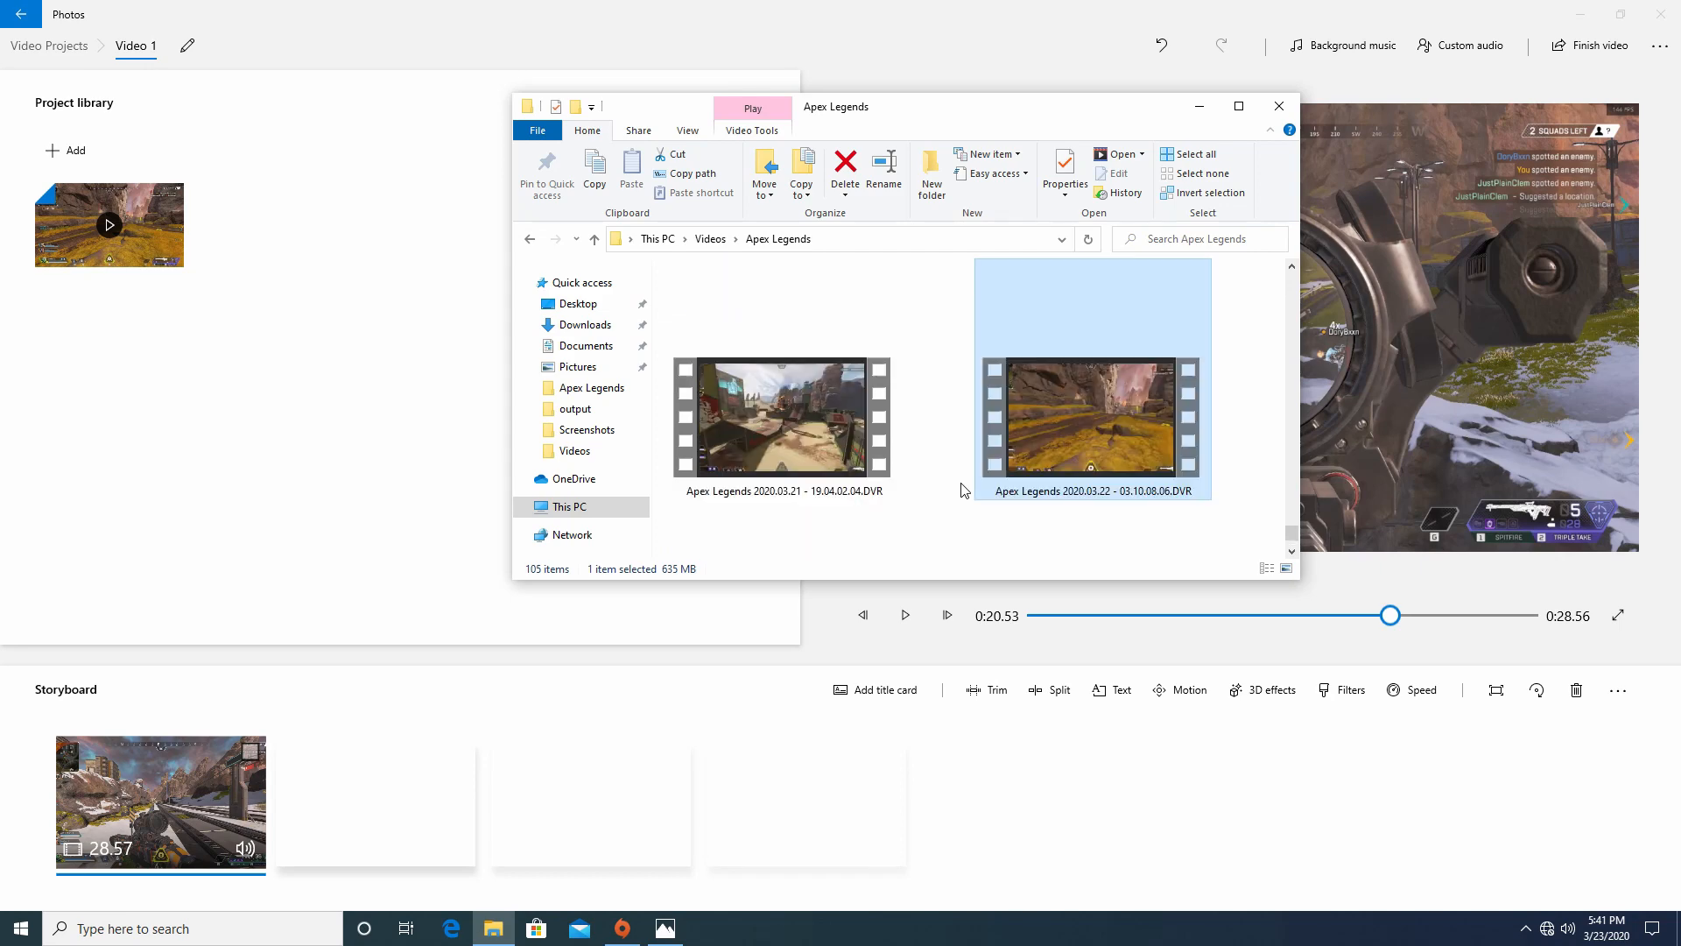
pyautogui.moveTo(772, 464); pyautogui.dragTo(425, 813)
pyautogui.click(506, 8)
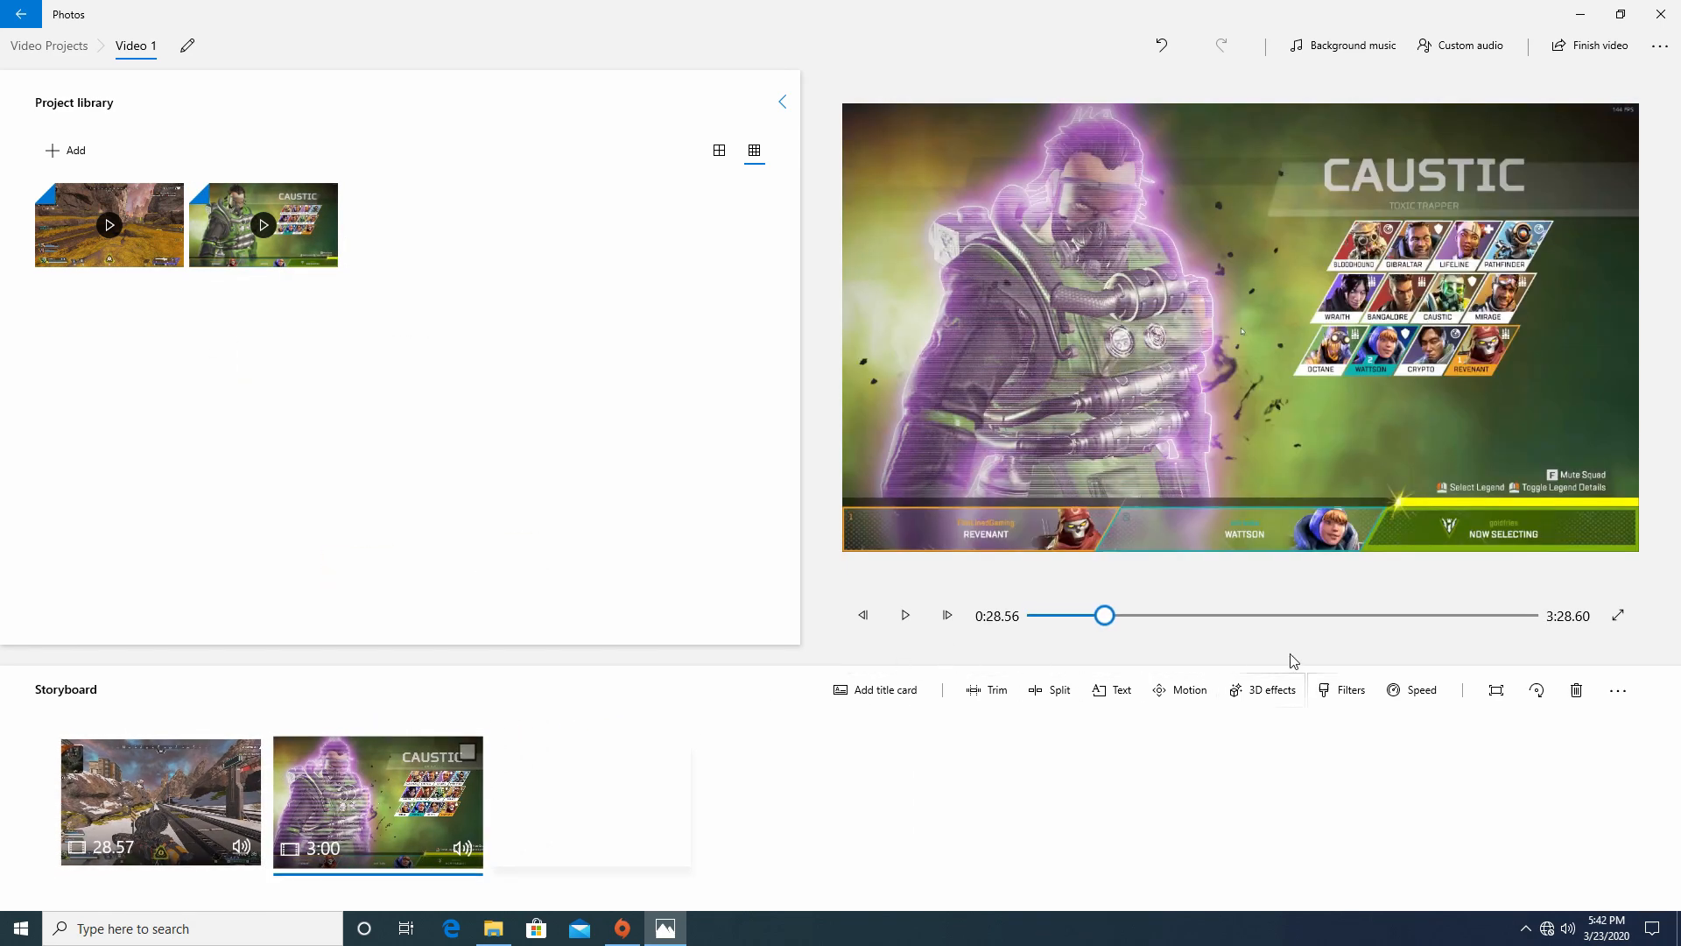
# Step: Trim the start of the second clip to keep about its last 1:07, and select the first storyboard clip
pyautogui.click(989, 689)
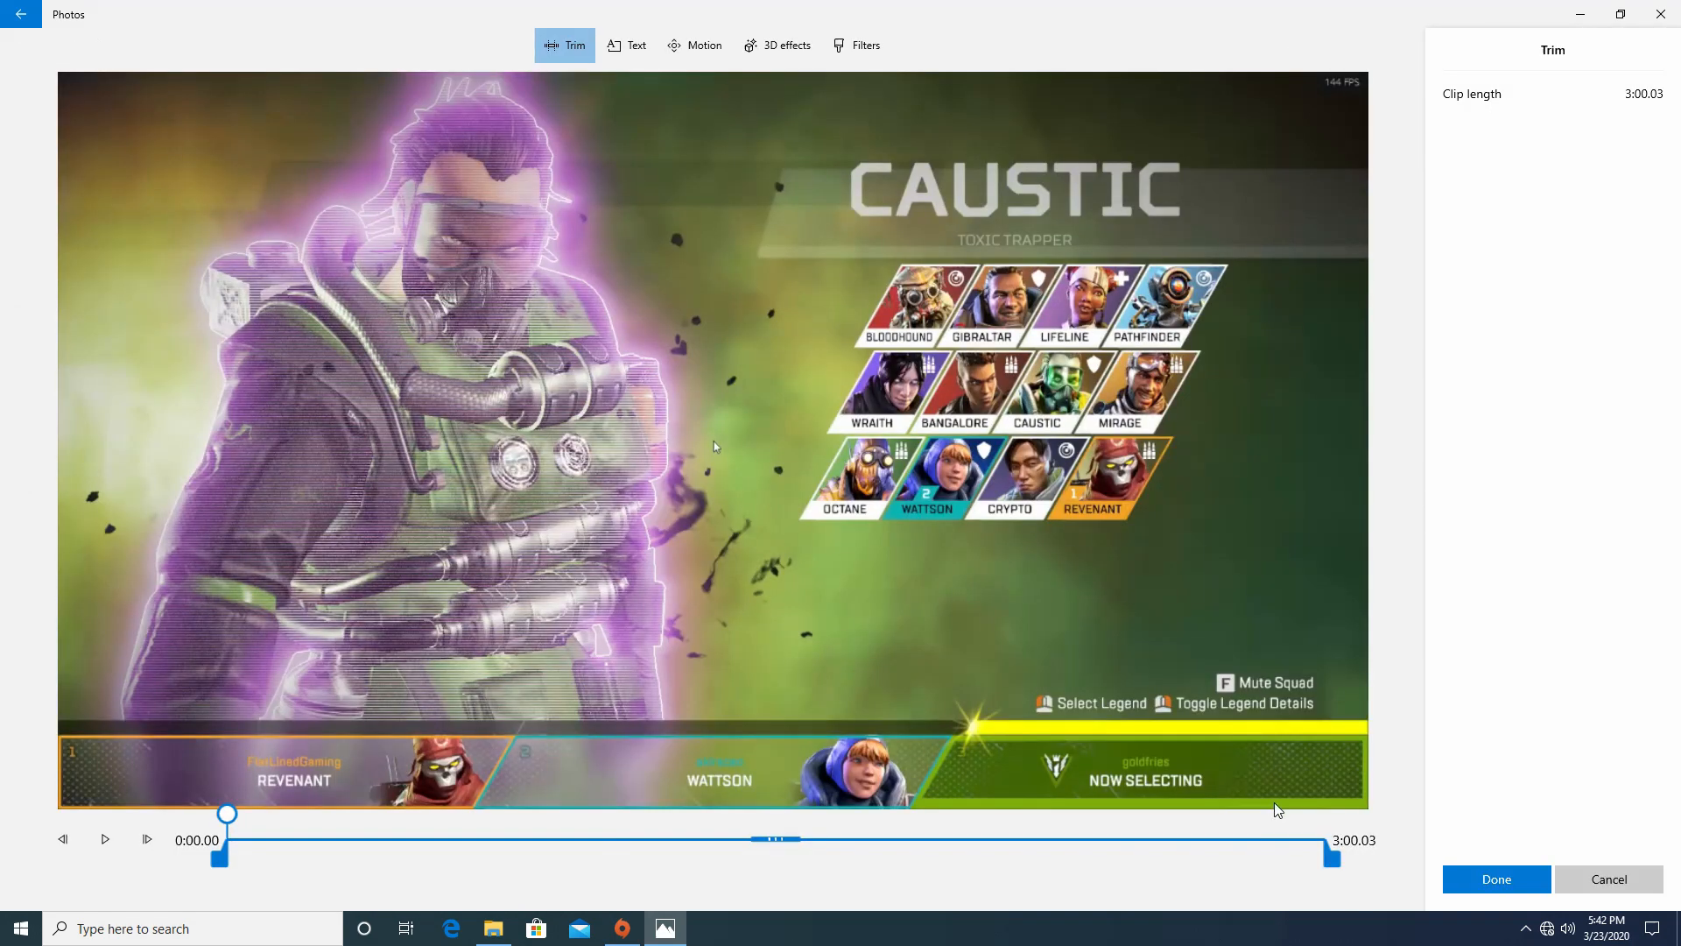
pyautogui.moveTo(1334, 869)
pyautogui.mouseDown()
pyautogui.moveTo(1194, 854)
pyautogui.moveTo(1332, 862)
pyautogui.mouseUp()
pyautogui.moveTo(221, 858); pyautogui.dragTo(883, 843)
pyautogui.click(1471, 879)
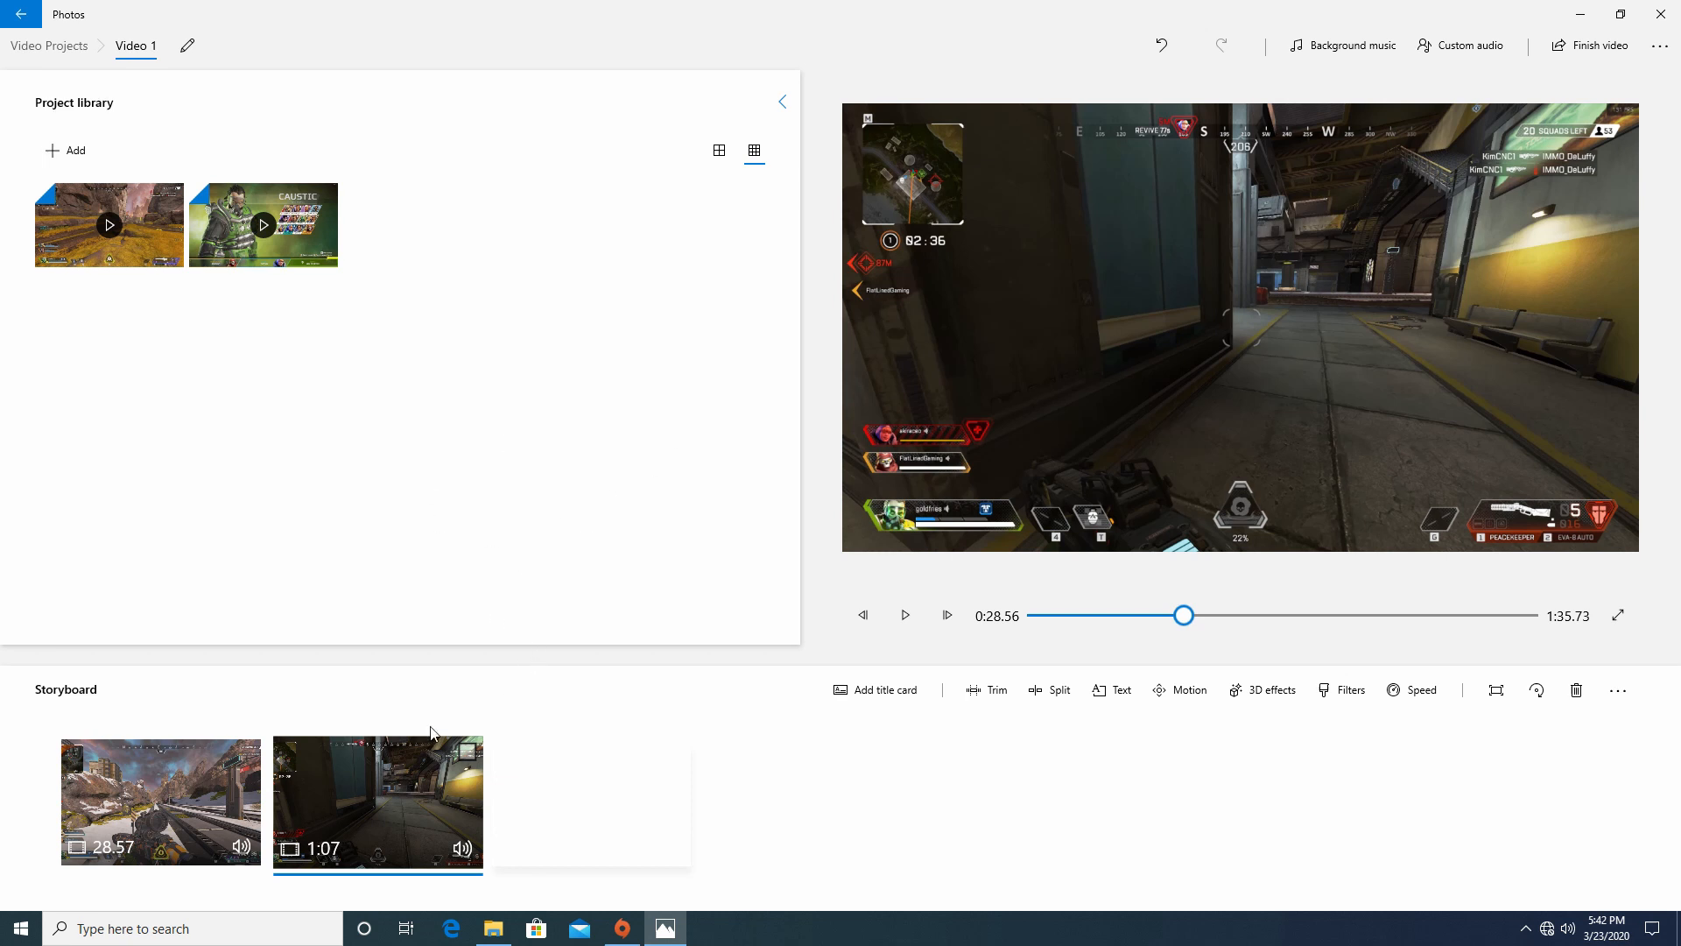
pyautogui.moveTo(162, 801)
pyautogui.mouseDown()
pyautogui.moveTo(429, 823)
pyautogui.moveTo(153, 819)
pyautogui.mouseUp()
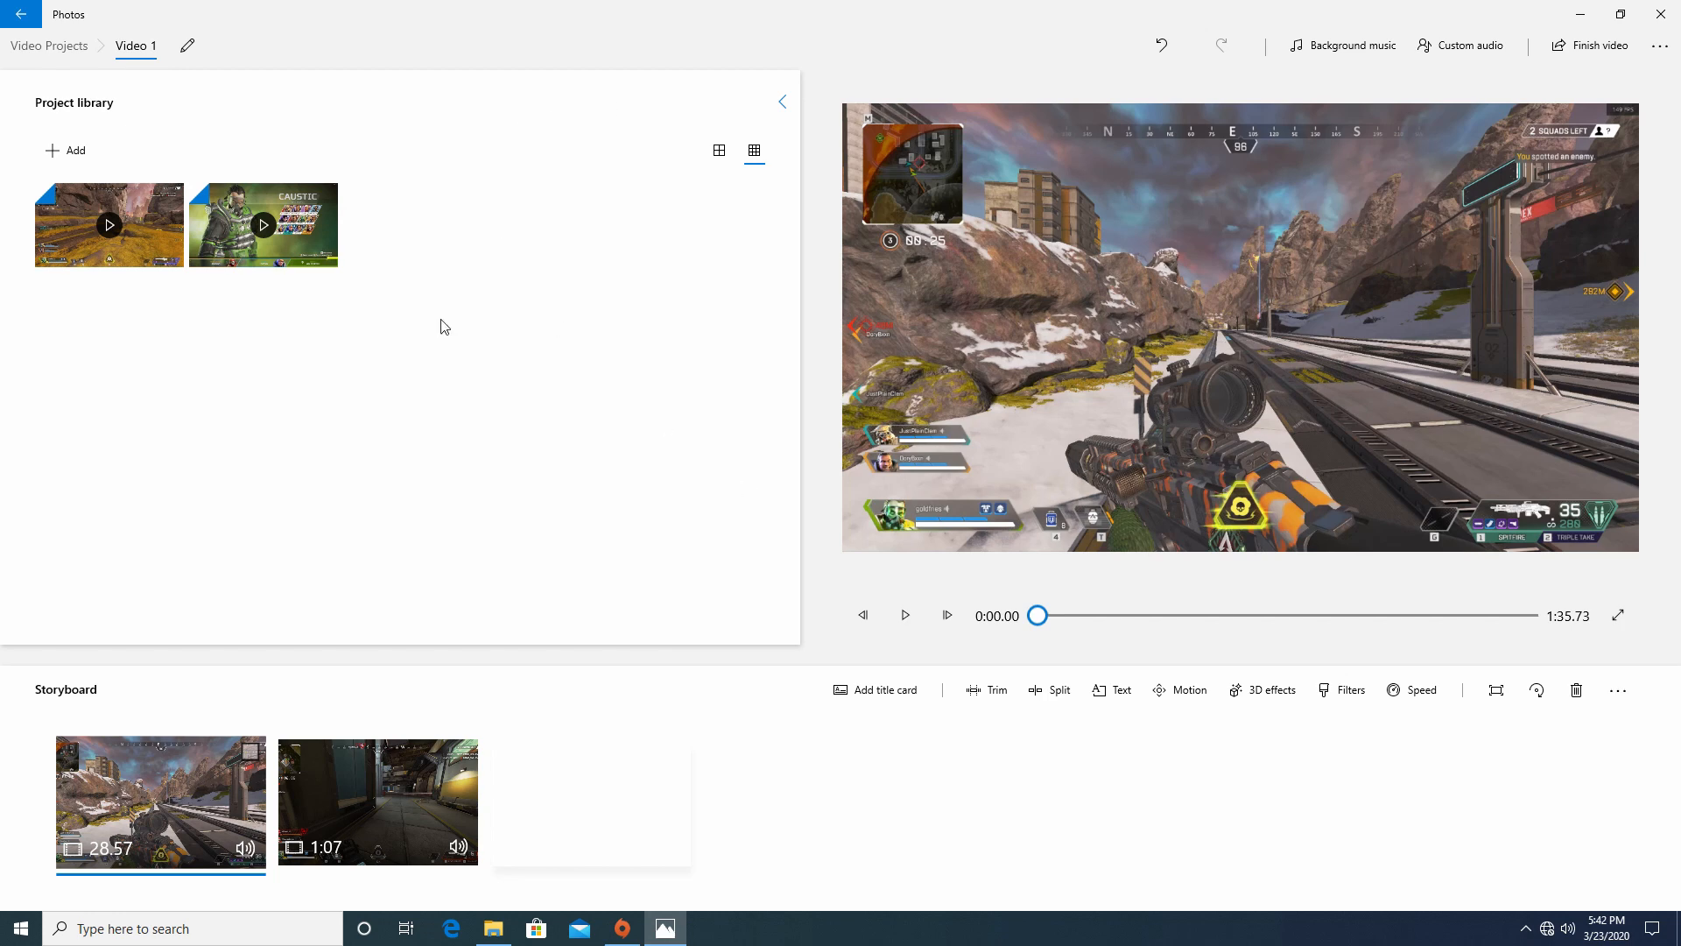
# Step: Start finishing the video with quality High 1080p and review the hardware-accelerated encoding option
pyautogui.click(1596, 49)
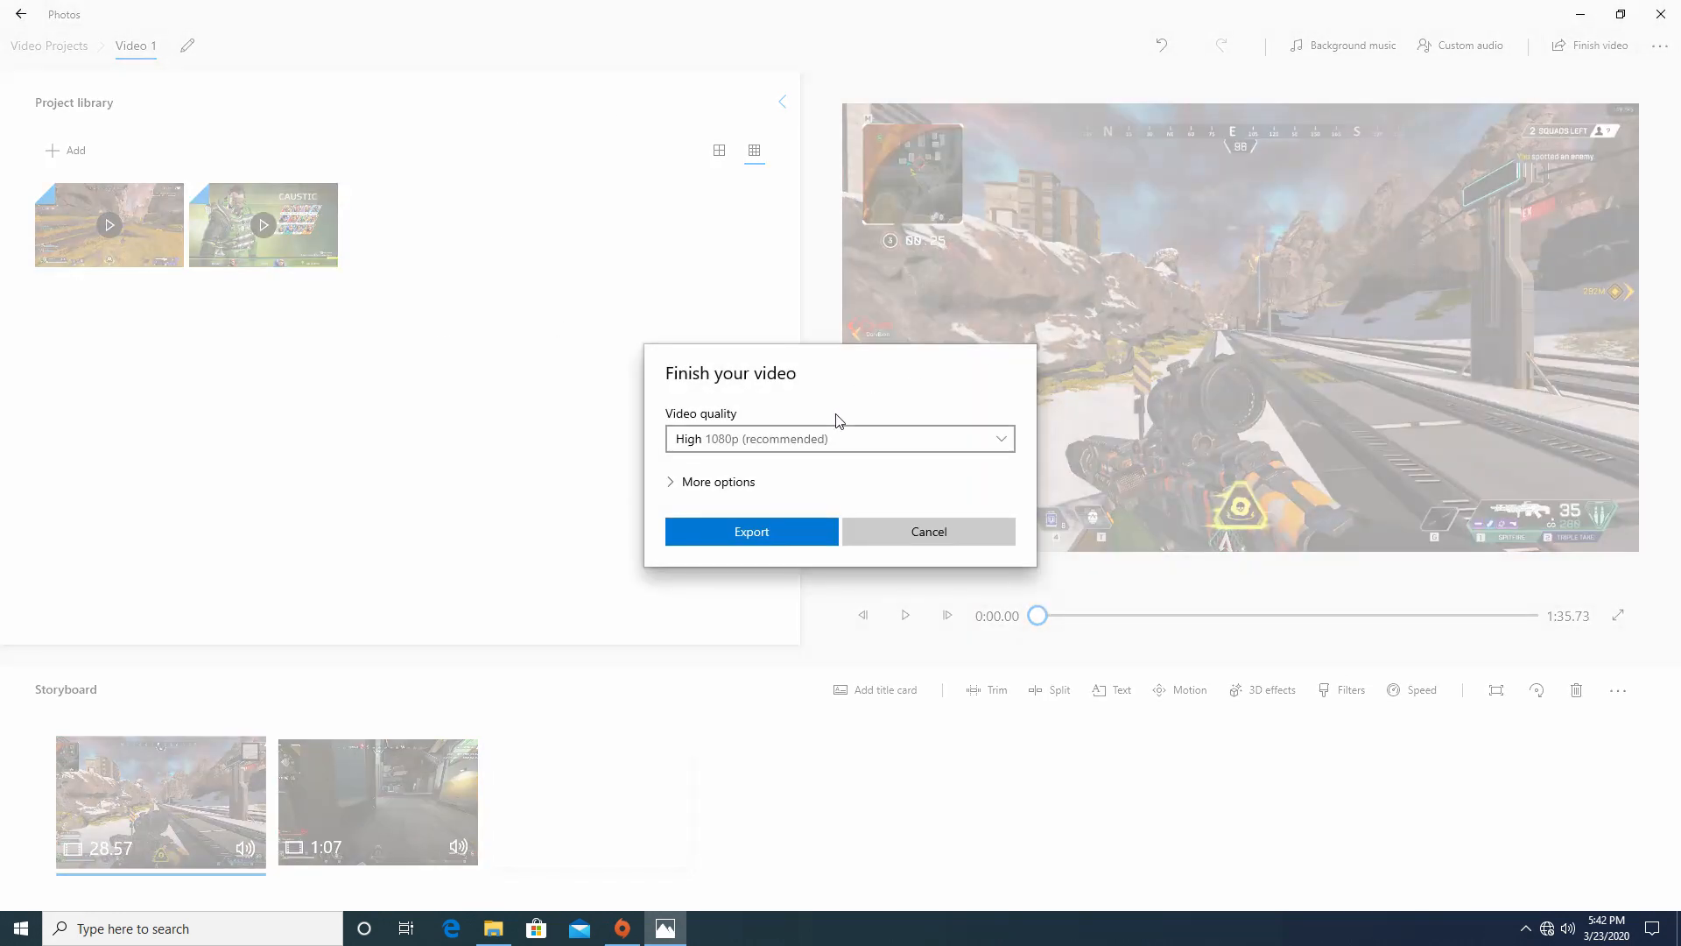
pyautogui.click(824, 439)
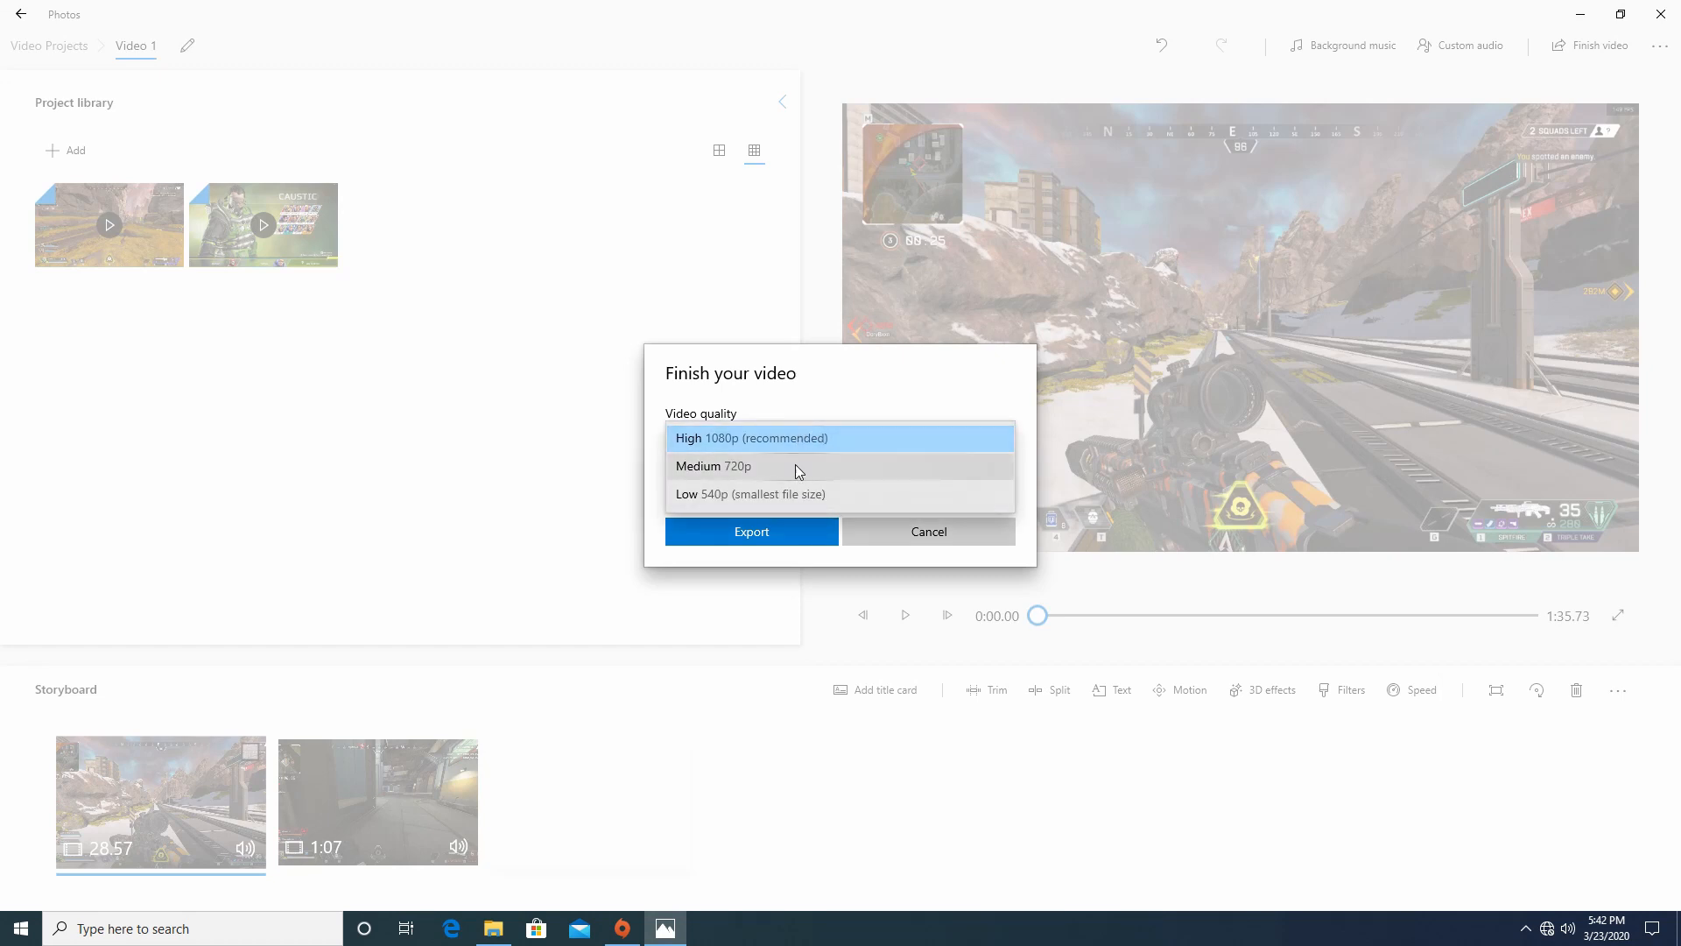
pyautogui.click(794, 442)
pyautogui.click(720, 480)
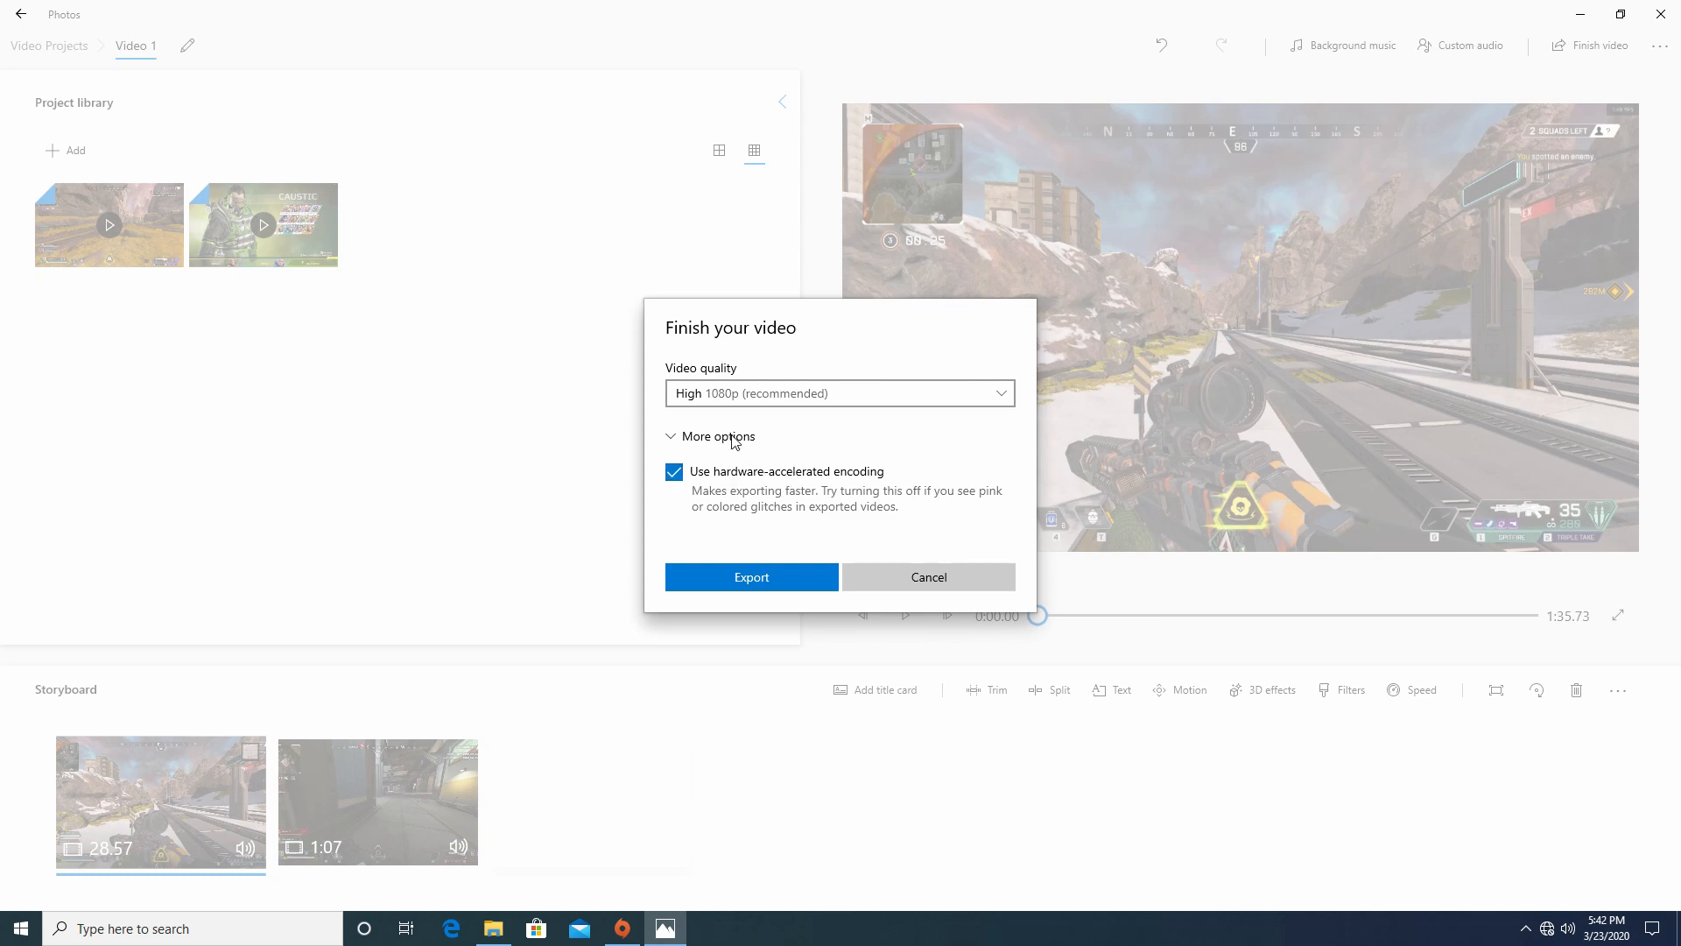
pyautogui.click(733, 438)
# Step: Export the project to the Pictures folder as the video file "Video 1" and bring the exported video's playback window forward
pyautogui.click(767, 540)
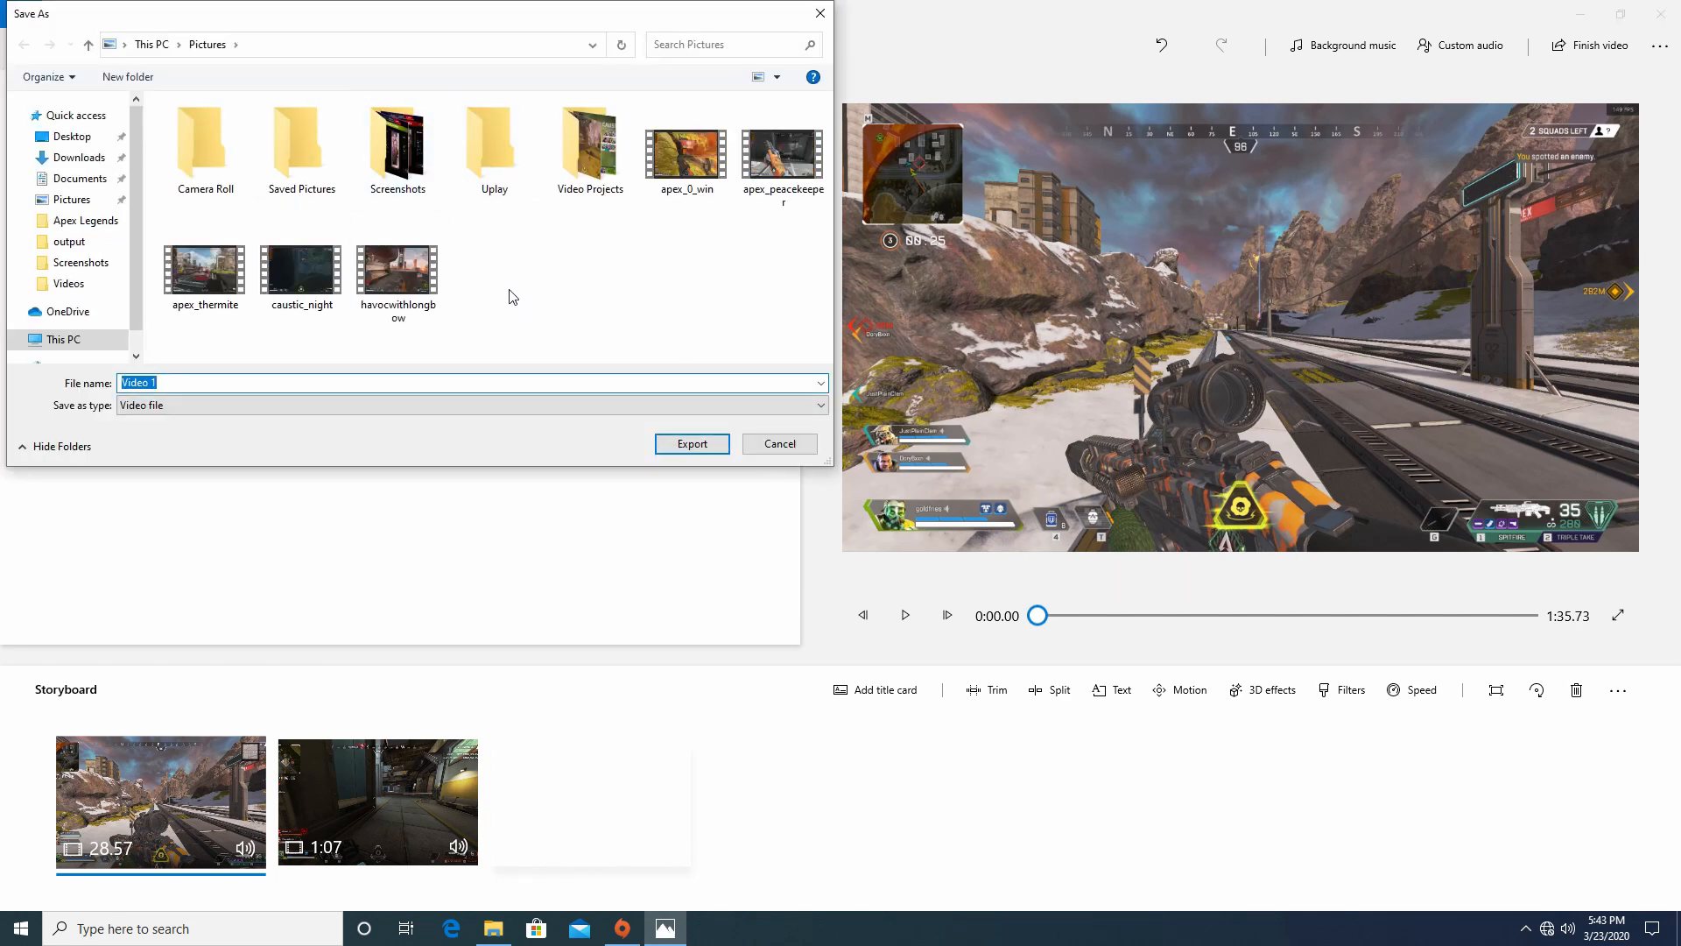
pyautogui.click(165, 382)
pyautogui.click(210, 405)
pyautogui.click(210, 404)
pyautogui.click(211, 389)
pyautogui.click(701, 449)
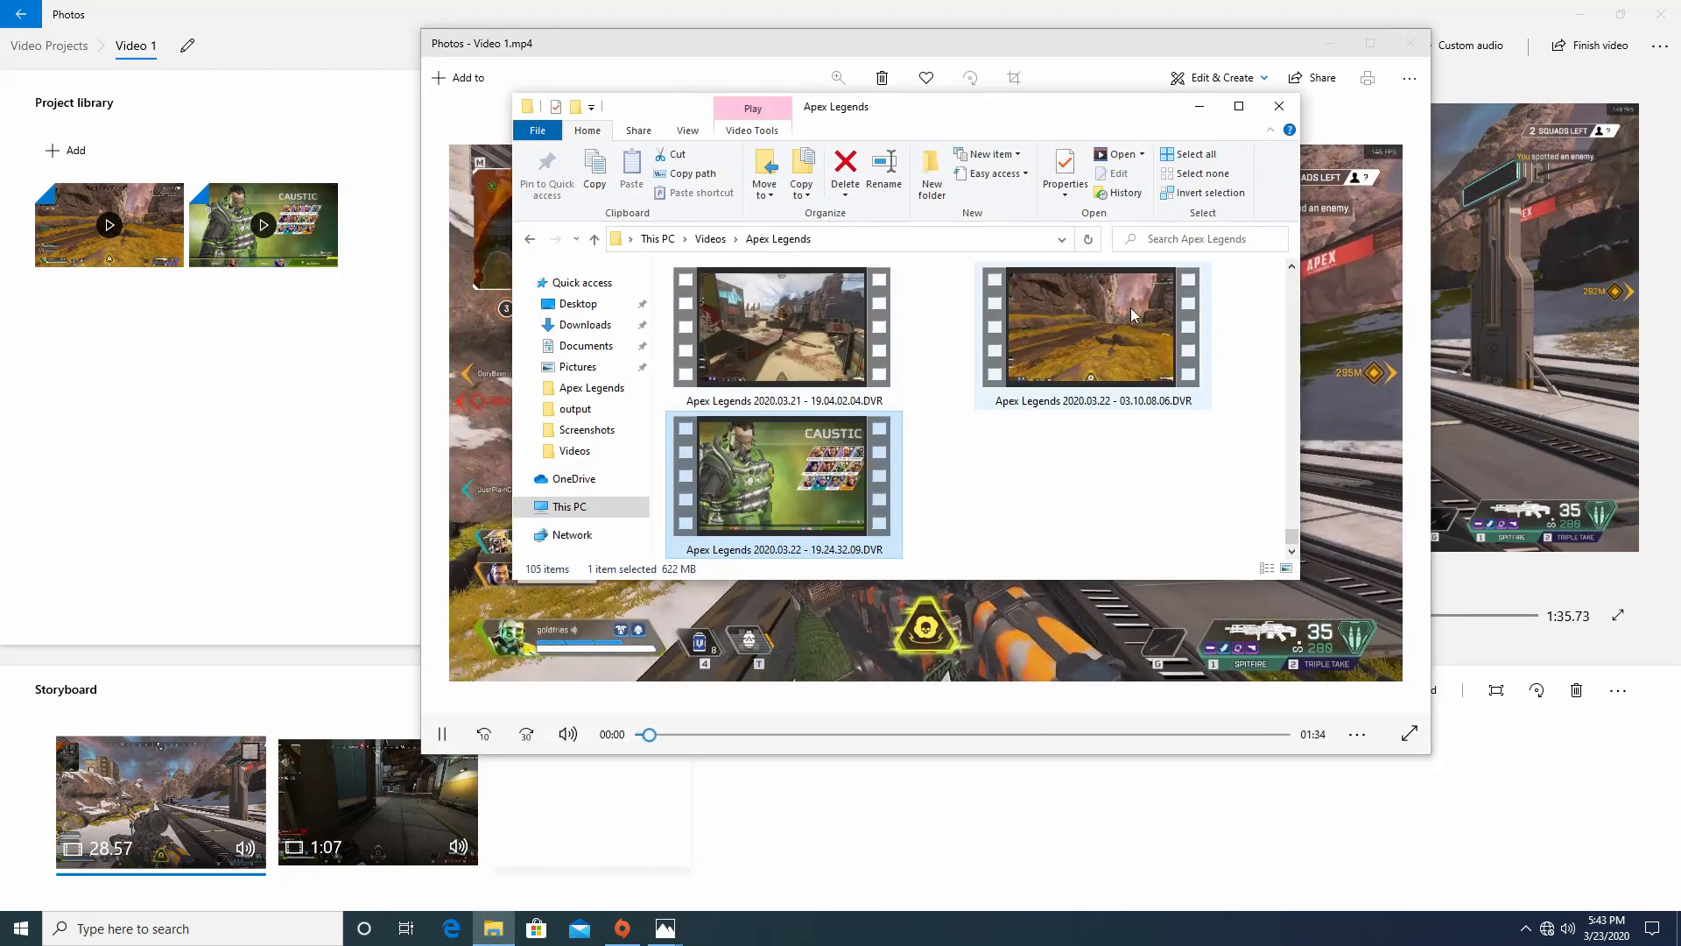
pyautogui.click(1105, 75)
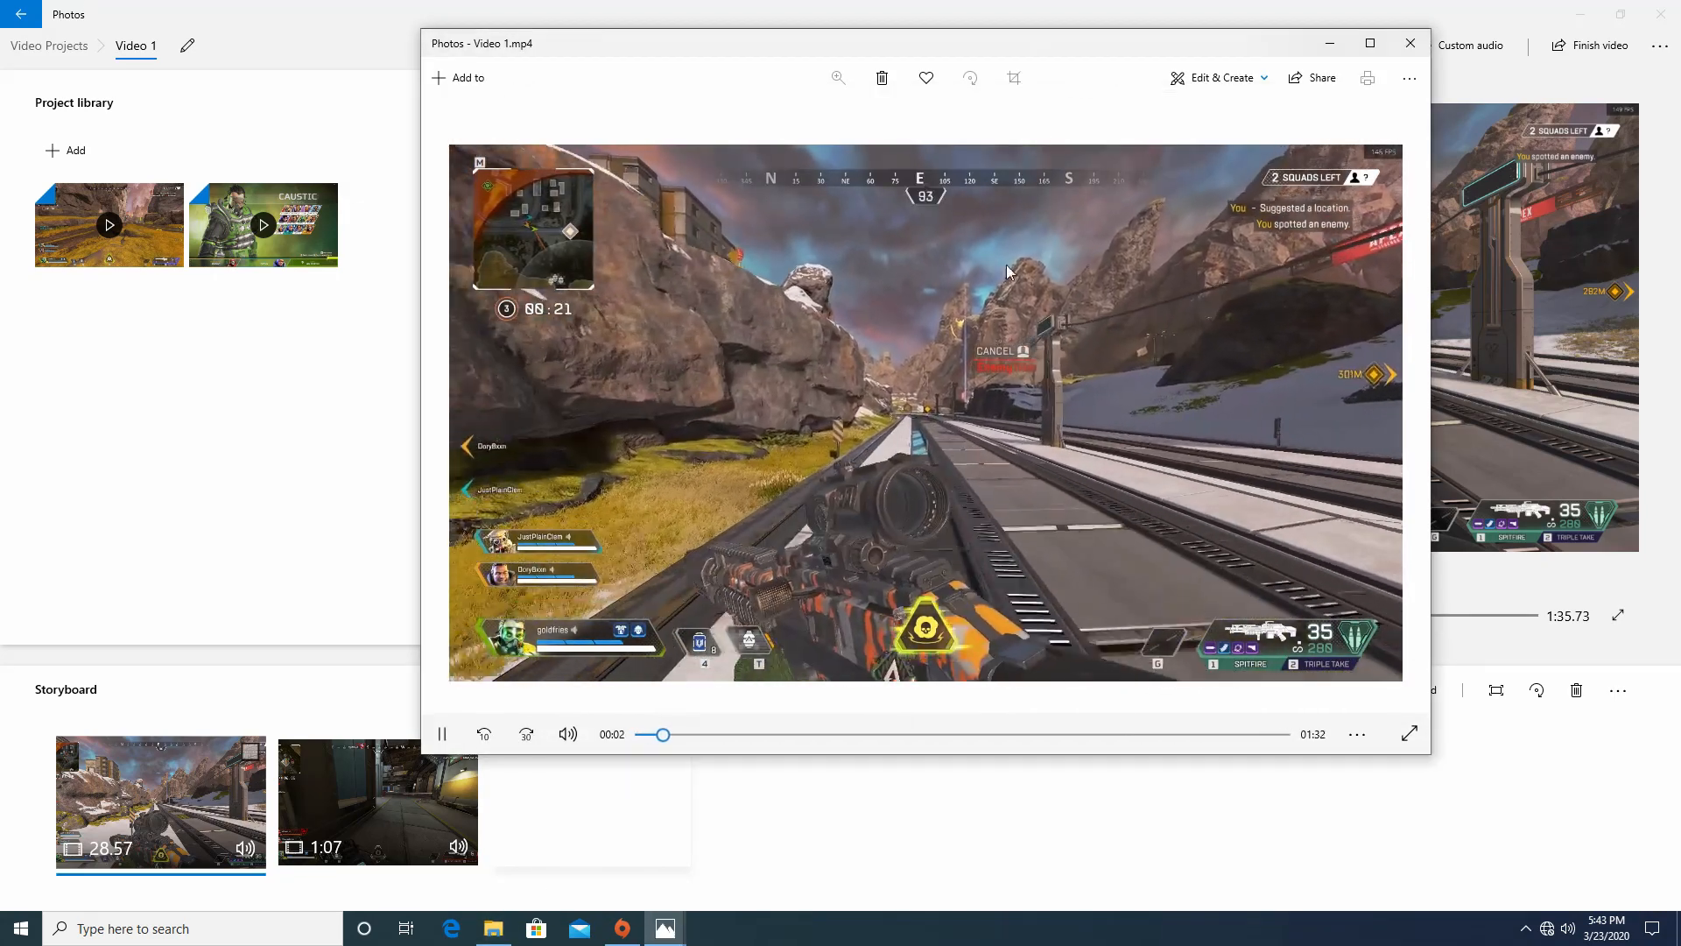